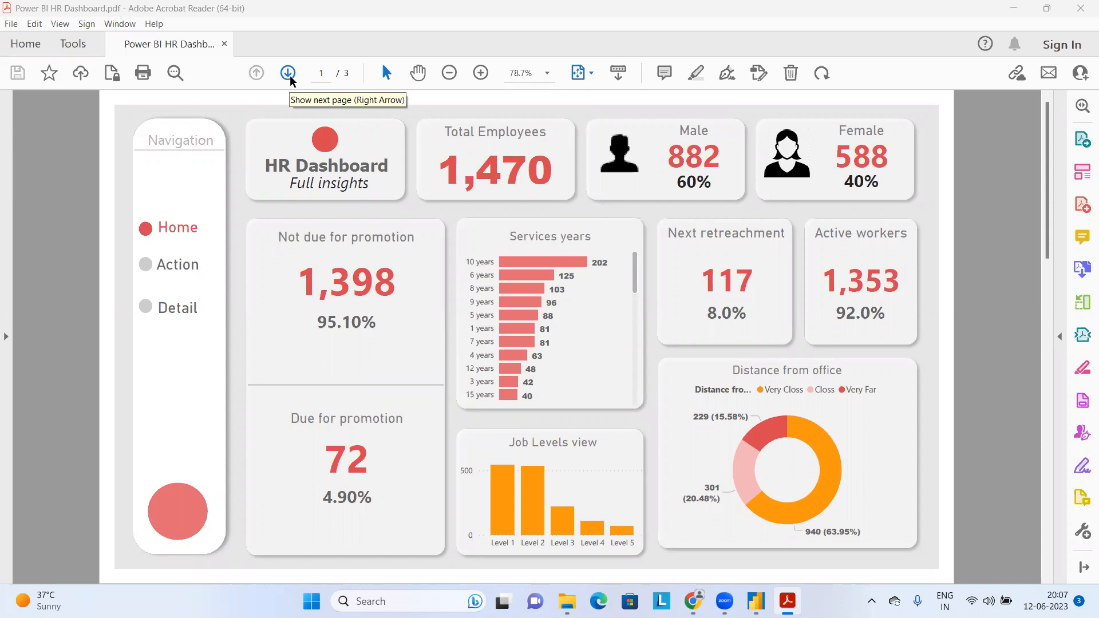
Look through the three pages of the HR dashboard PDF, examining the promotion, retrenchment, job role and employee list visuals
click(288, 73)
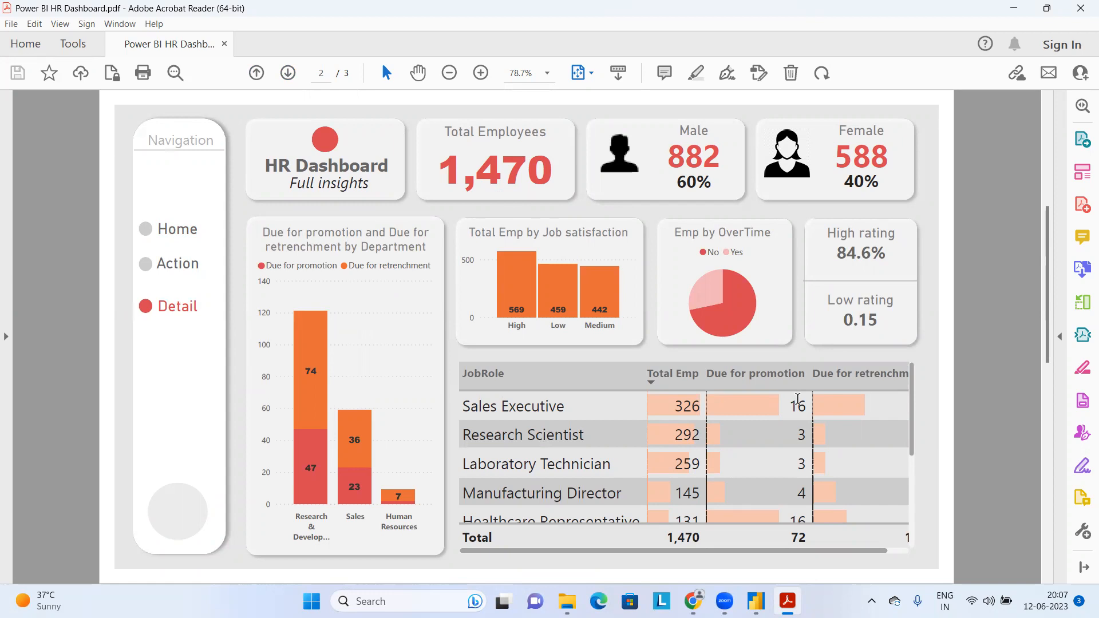
scroll(854, 465, down, 3)
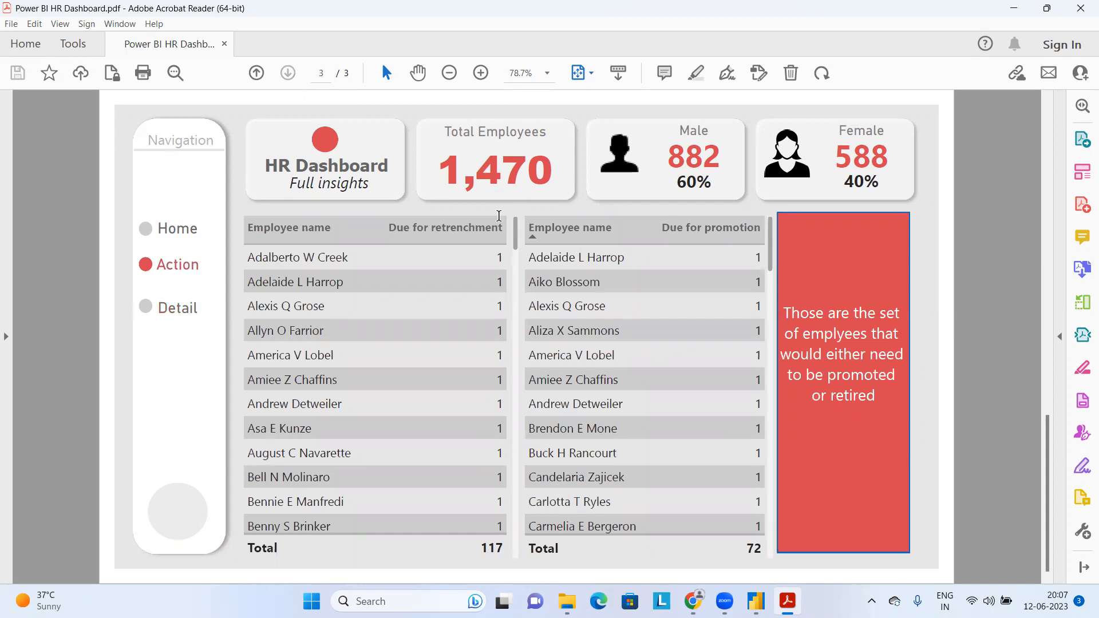
click(255, 73)
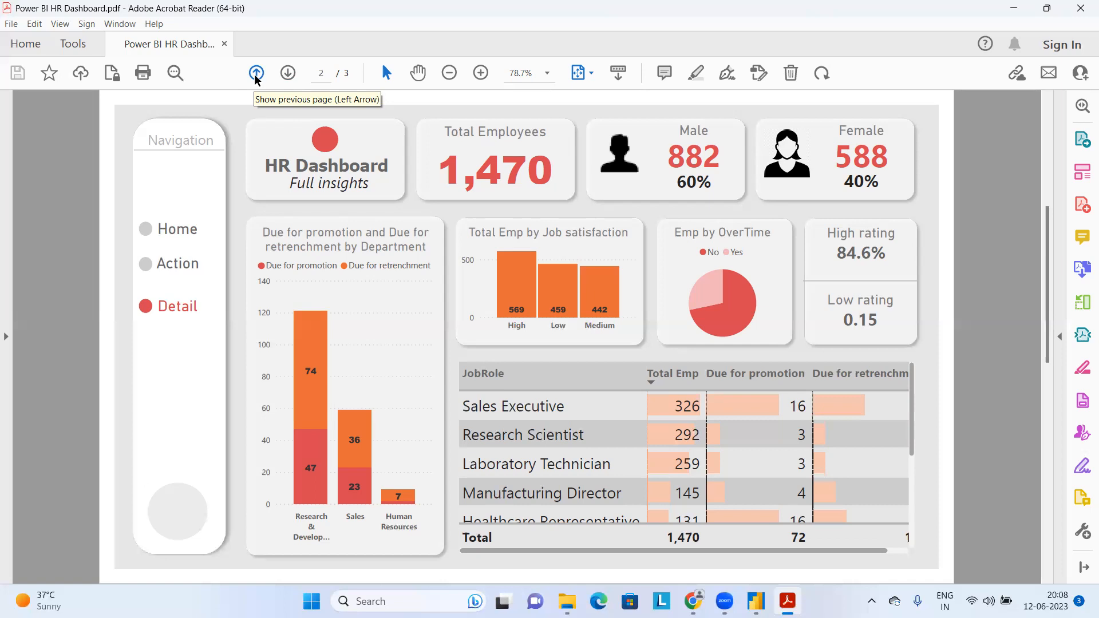
click(550, 2)
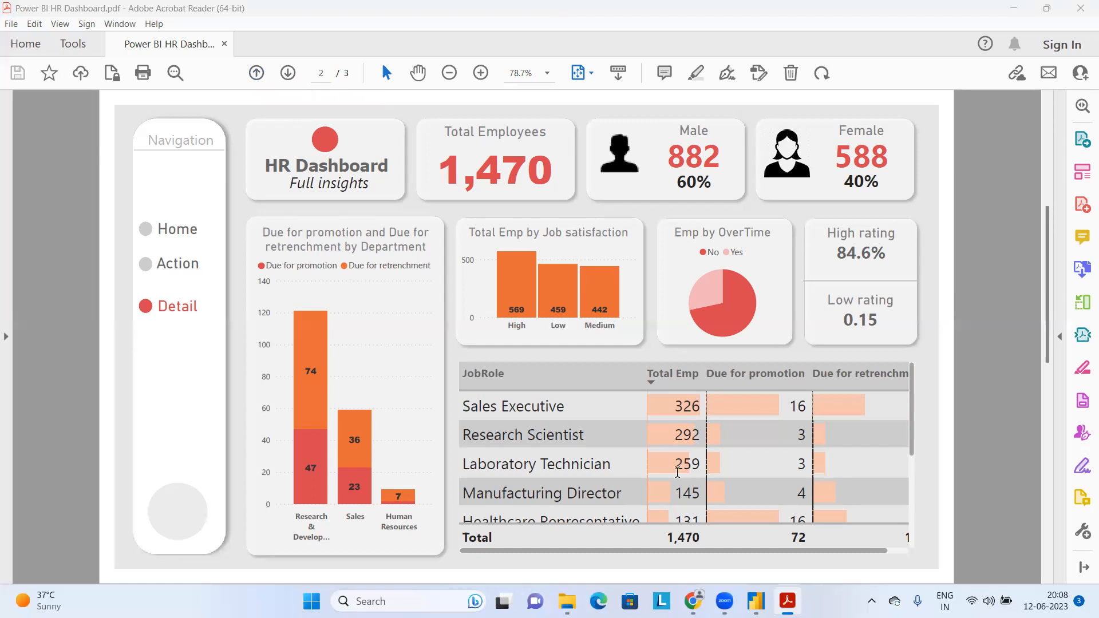
Open the HR Analytics Data file from the Clustered HR Data folder in File Explorer
click(569, 601)
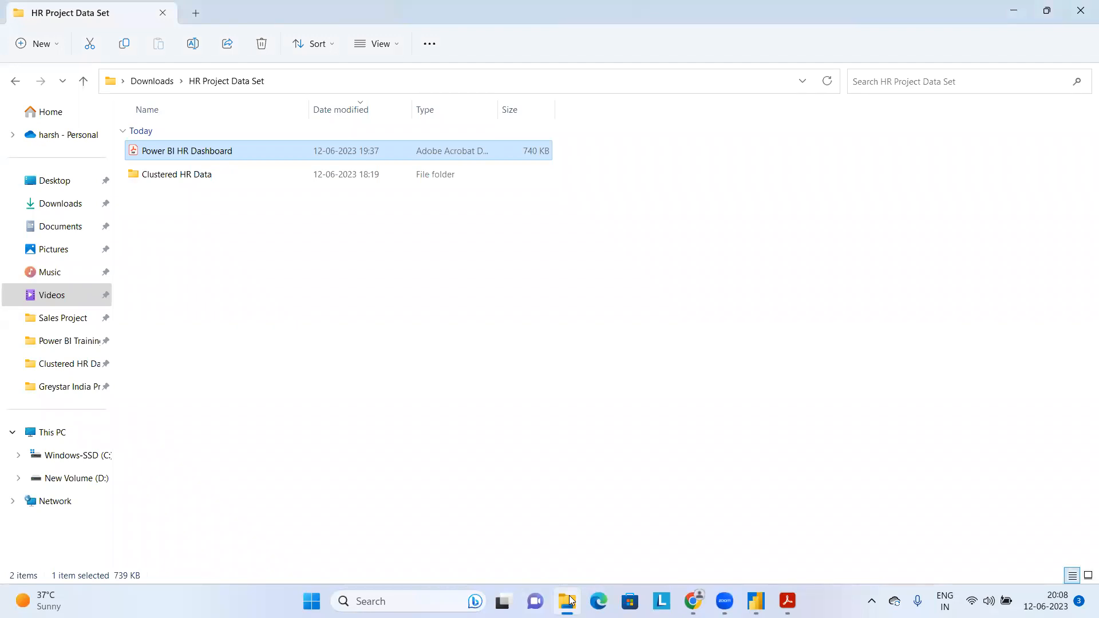
click(222, 182)
double_click(221, 182)
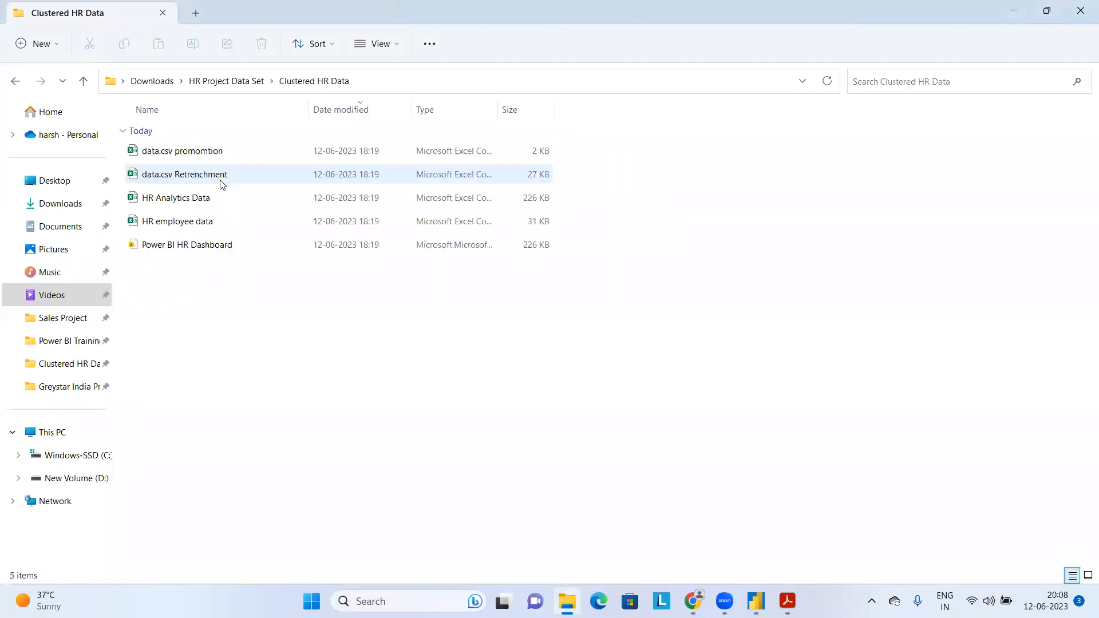
click(258, 197)
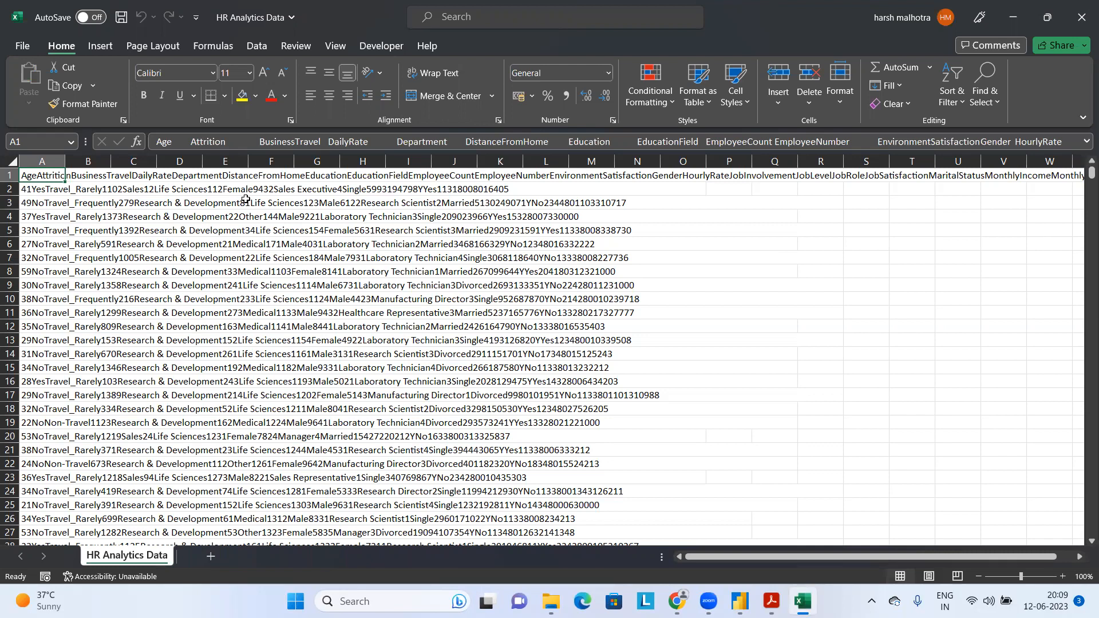
Autofit the sheet's columns to inspect how the HR Analytics fields are laid out, and close the workbook without saving
click(10, 160)
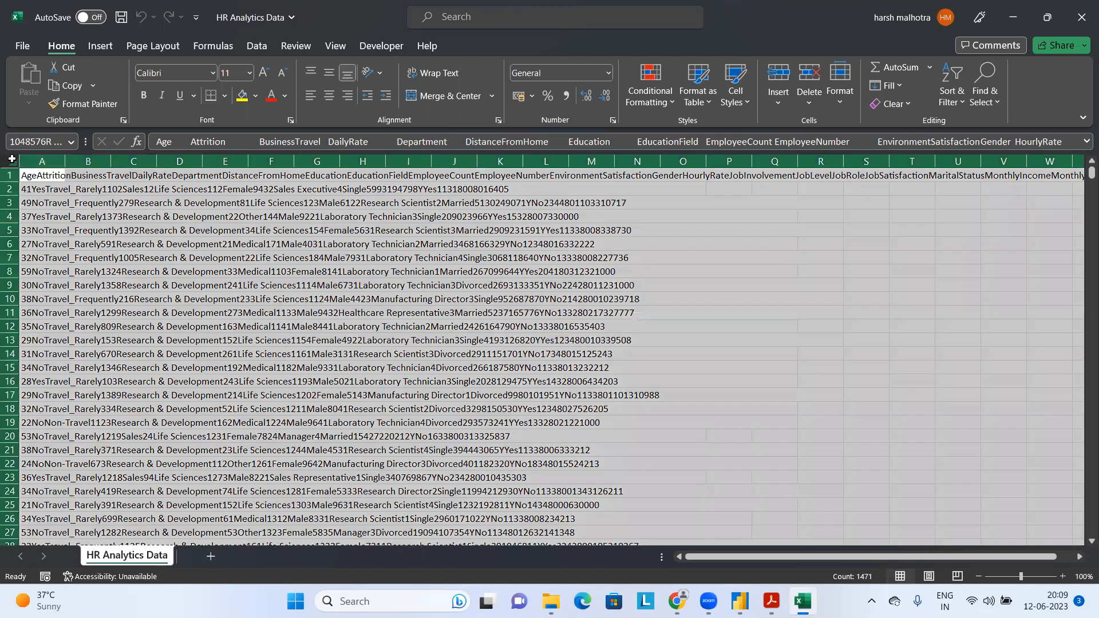
double_click(72, 159)
click(249, 218)
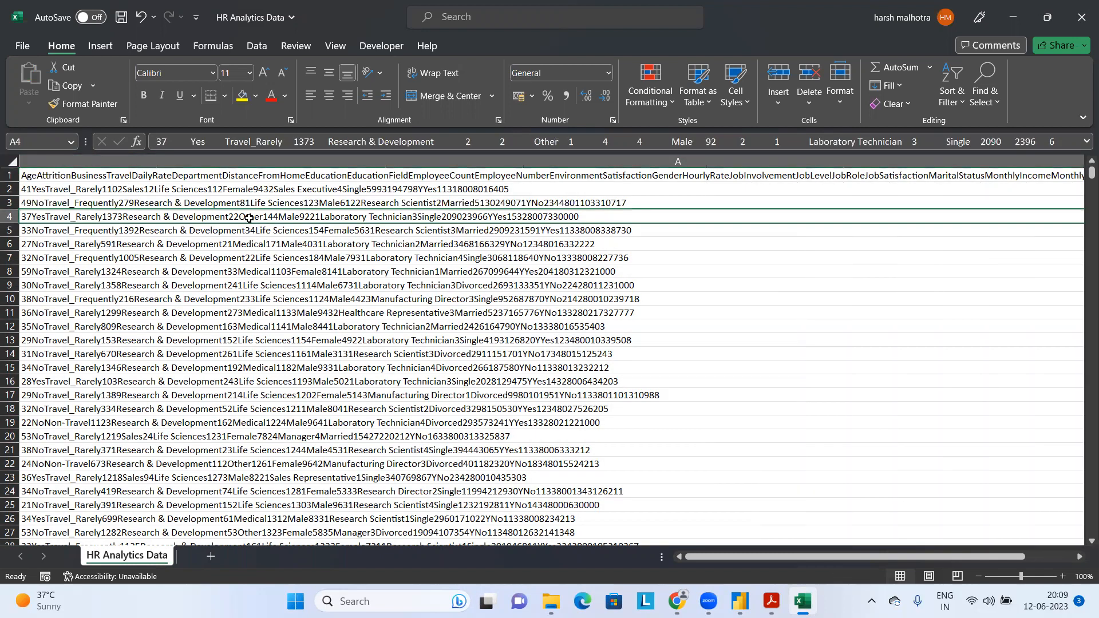
key(ctrl+Home)
key(Right)
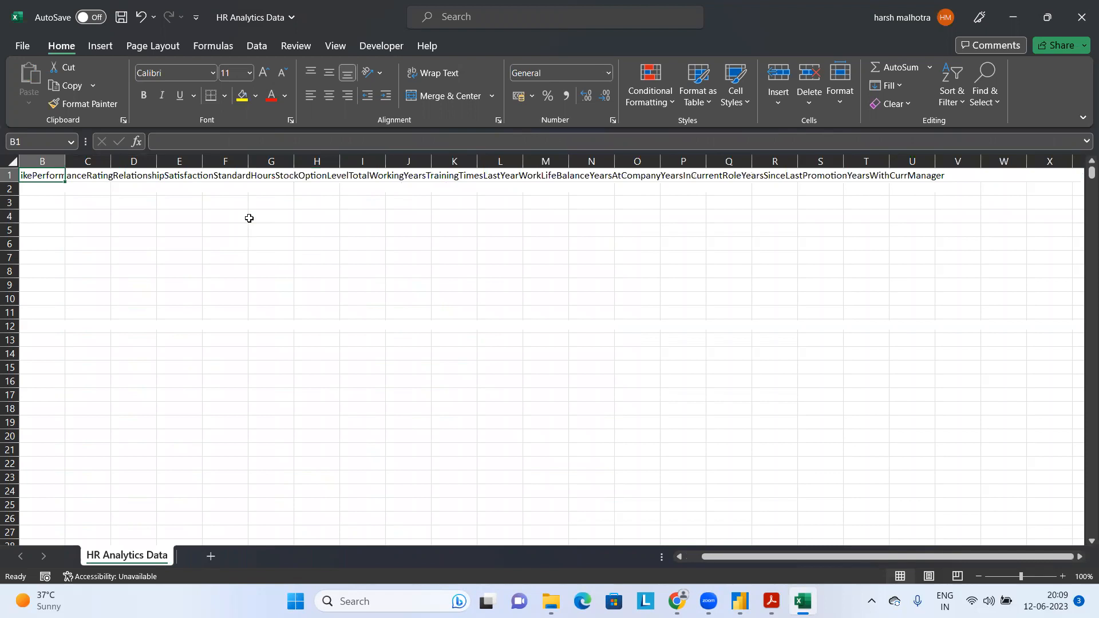
key(Left)
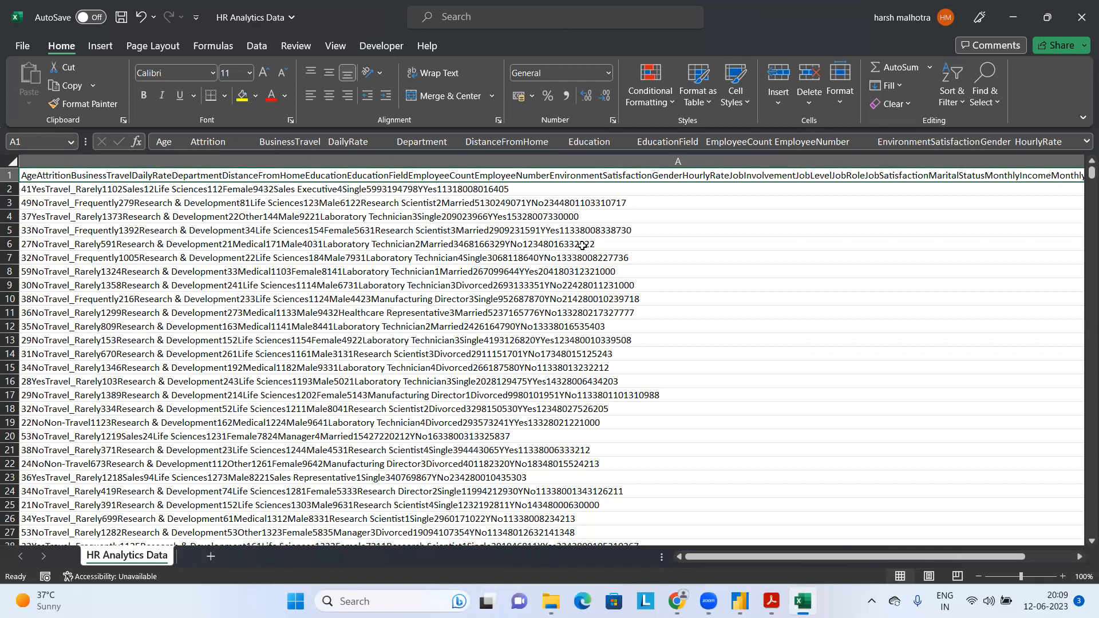
click(507, 5)
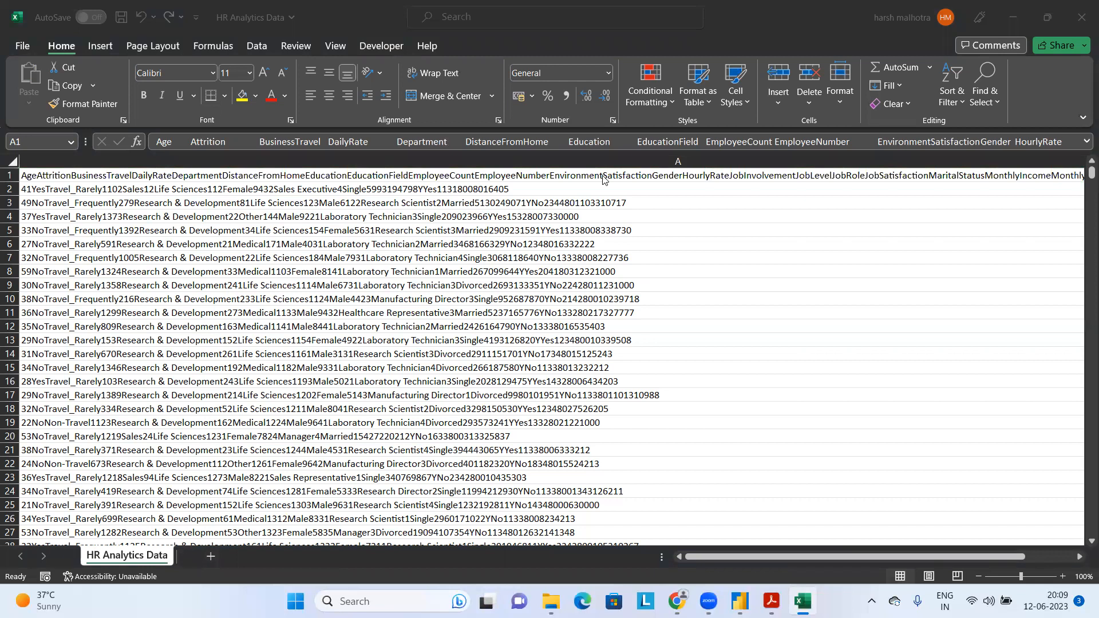
click(517, 223)
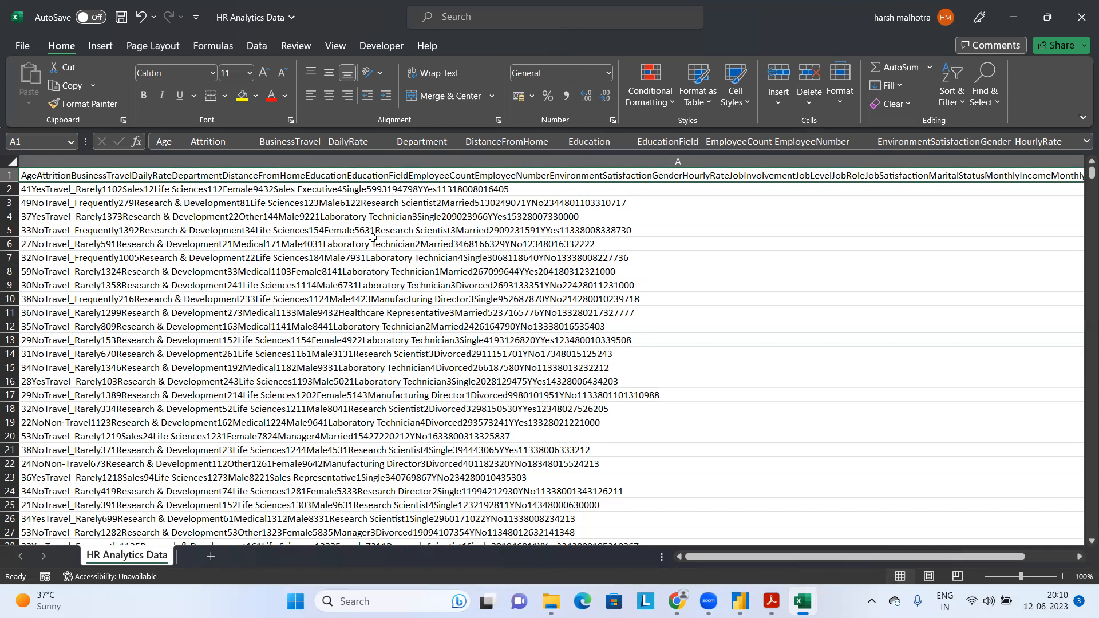
click(1082, 19)
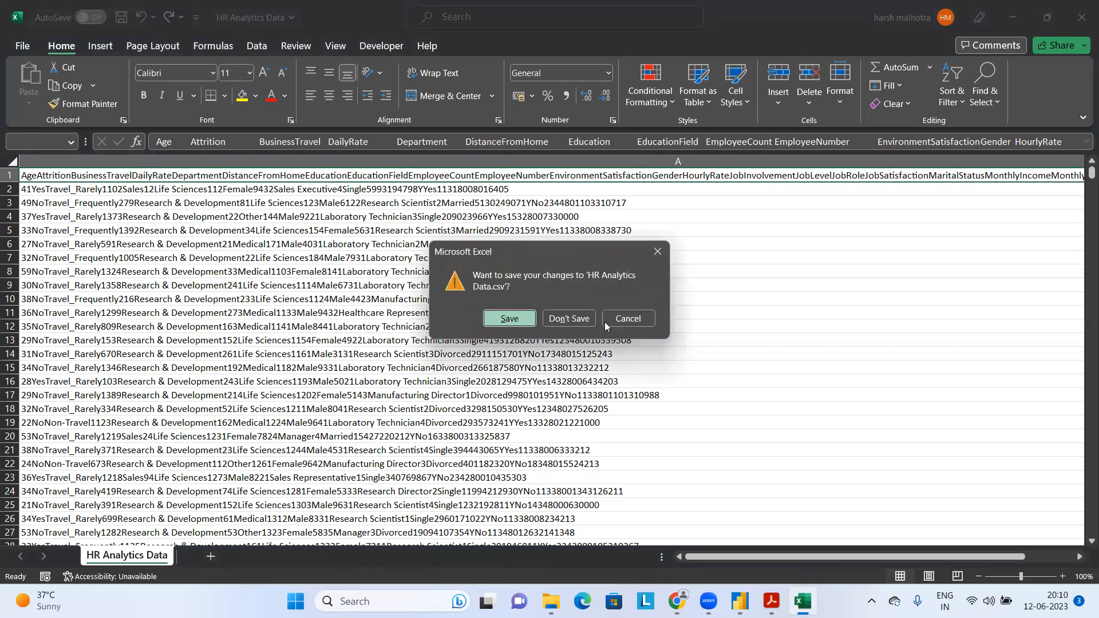
click(574, 325)
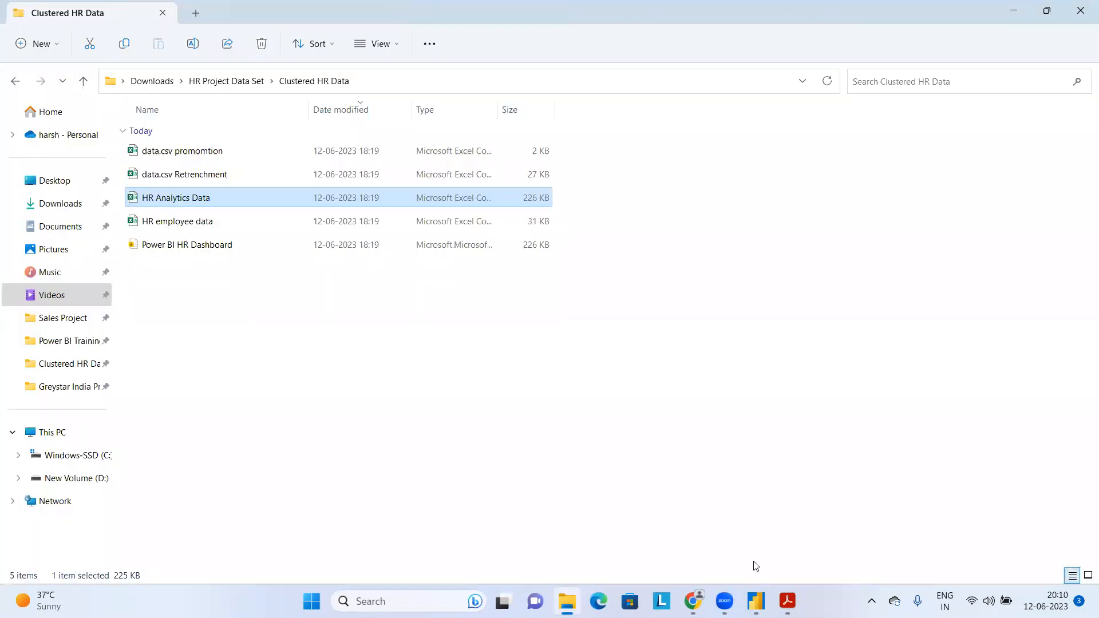
Switch to Power BI Desktop and start a new Excel Workbook source in the Power Query Editor
click(756, 601)
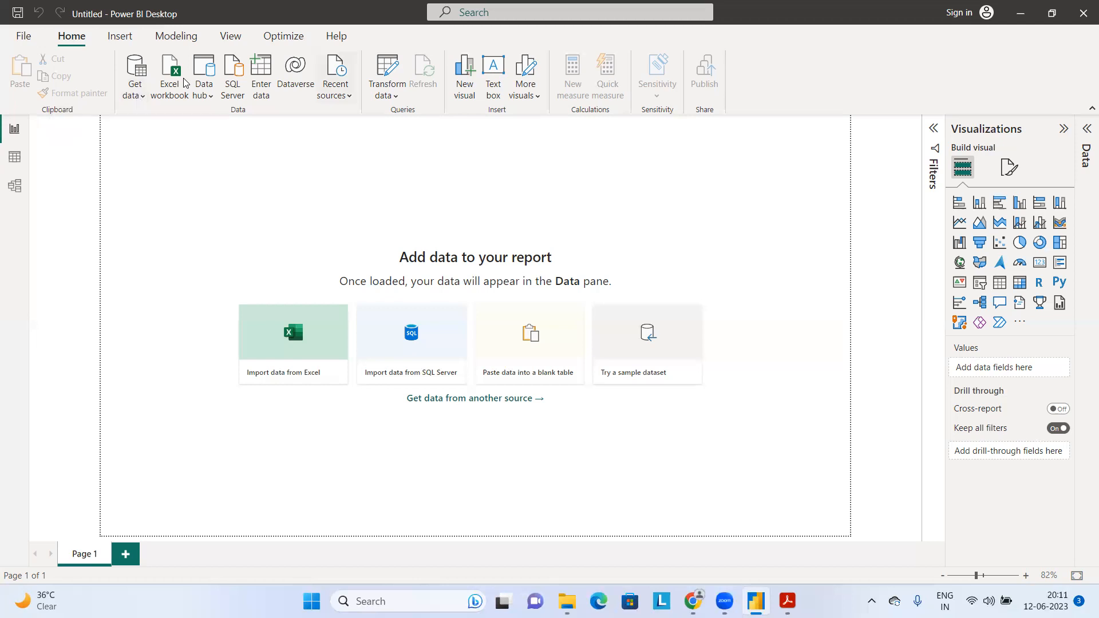
click(388, 73)
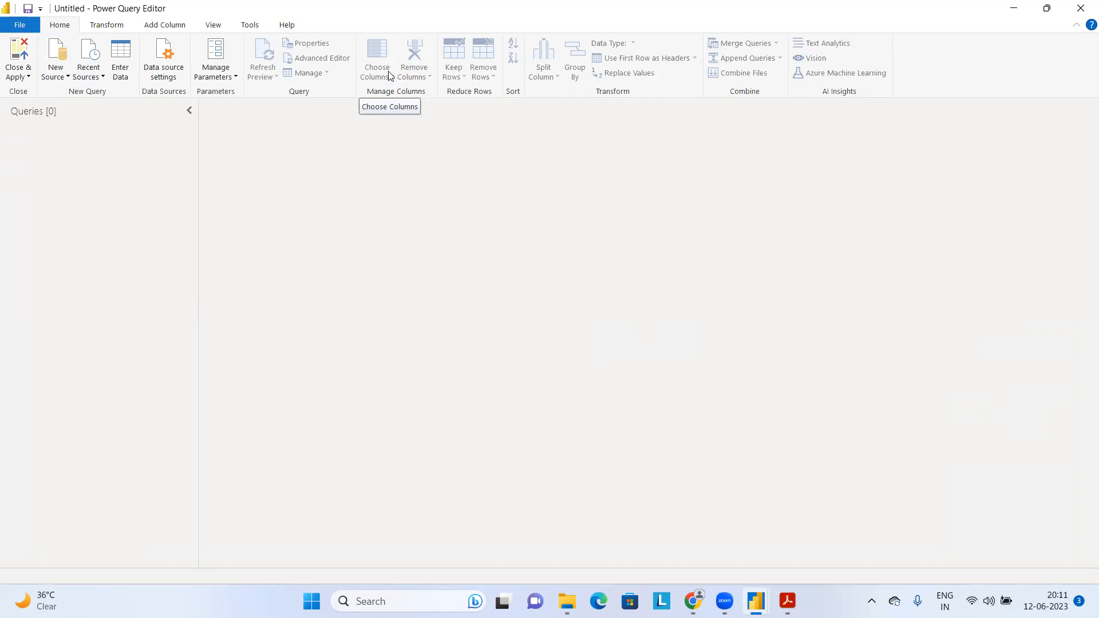
click(62, 73)
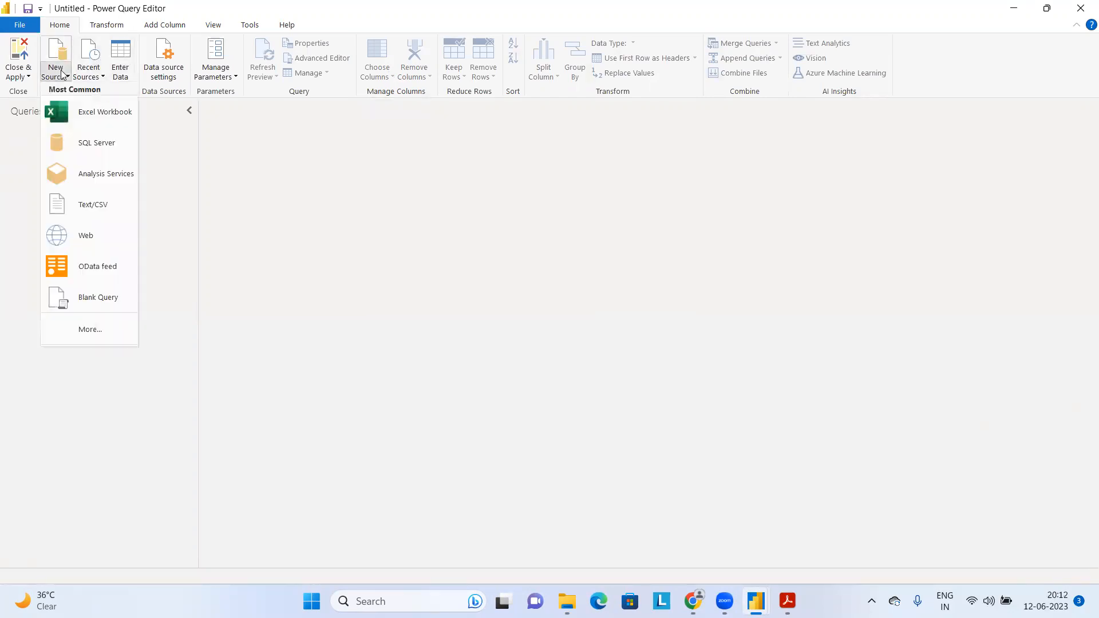
click(104, 116)
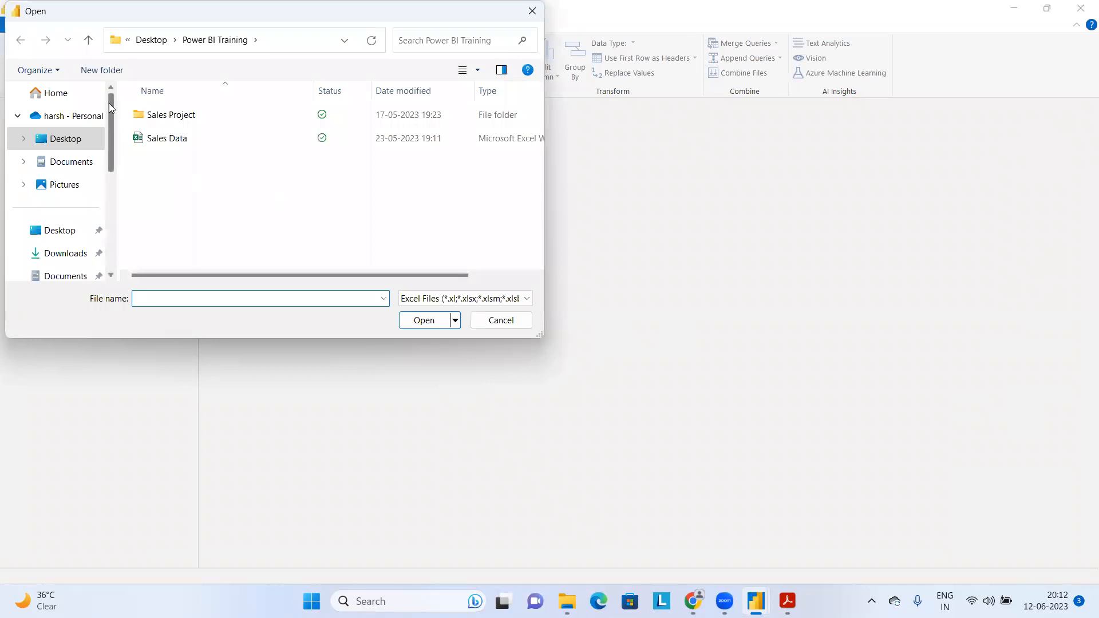
Load HR Analytics Data from Downloads, HR Project Data Set, Clustered HR Data, listing all file types and keeping the Comma delimiter
click(66, 253)
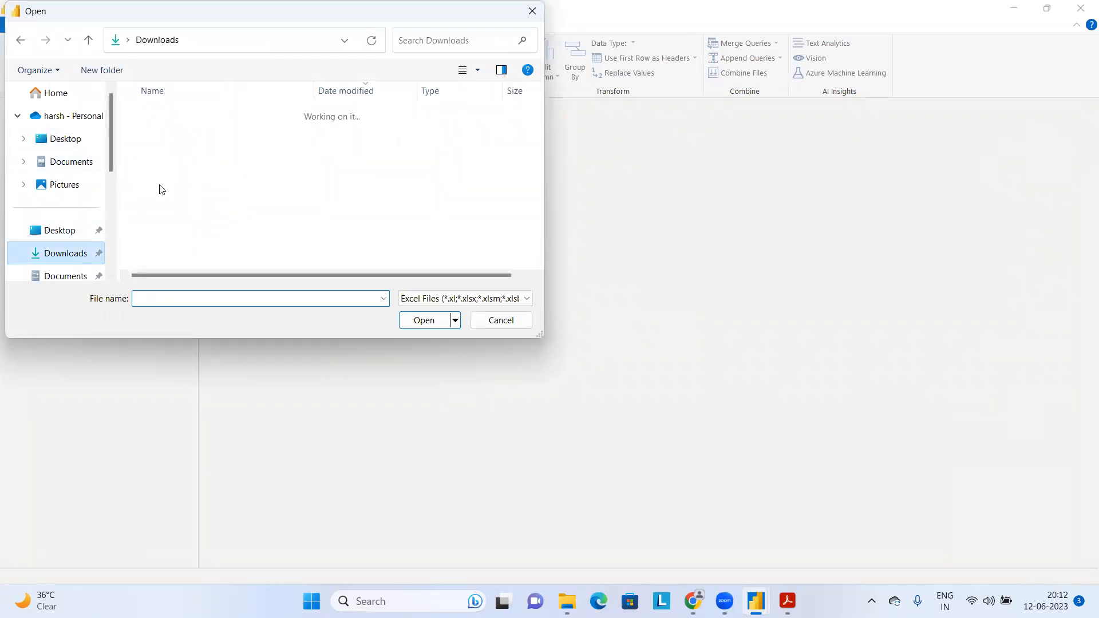
double_click(207, 136)
click(226, 138)
double_click(226, 138)
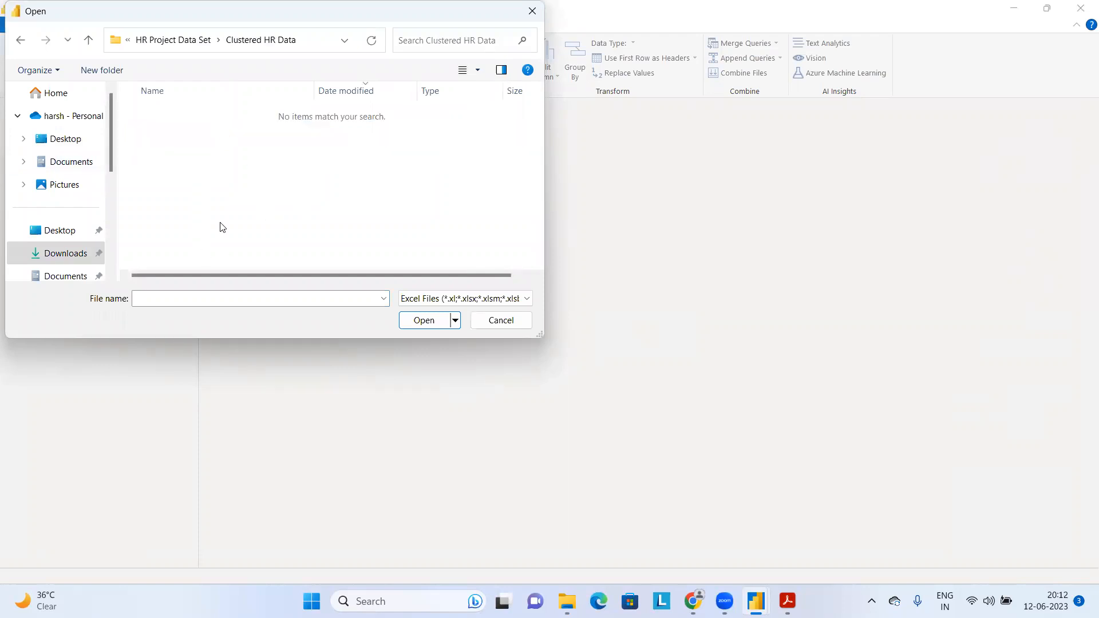
click(411, 300)
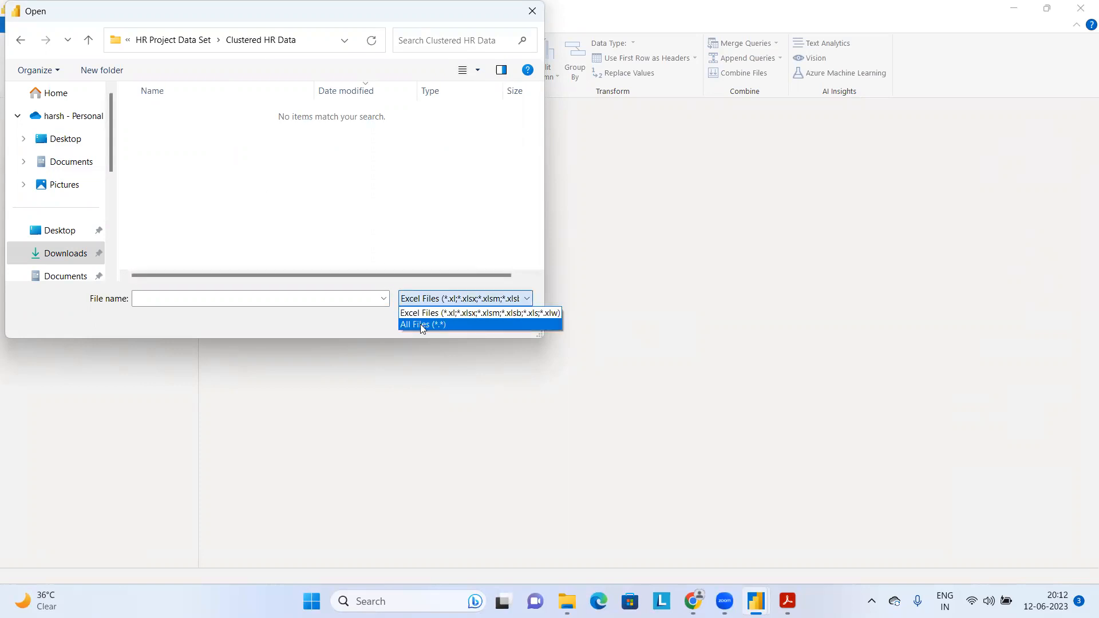
click(420, 324)
click(210, 184)
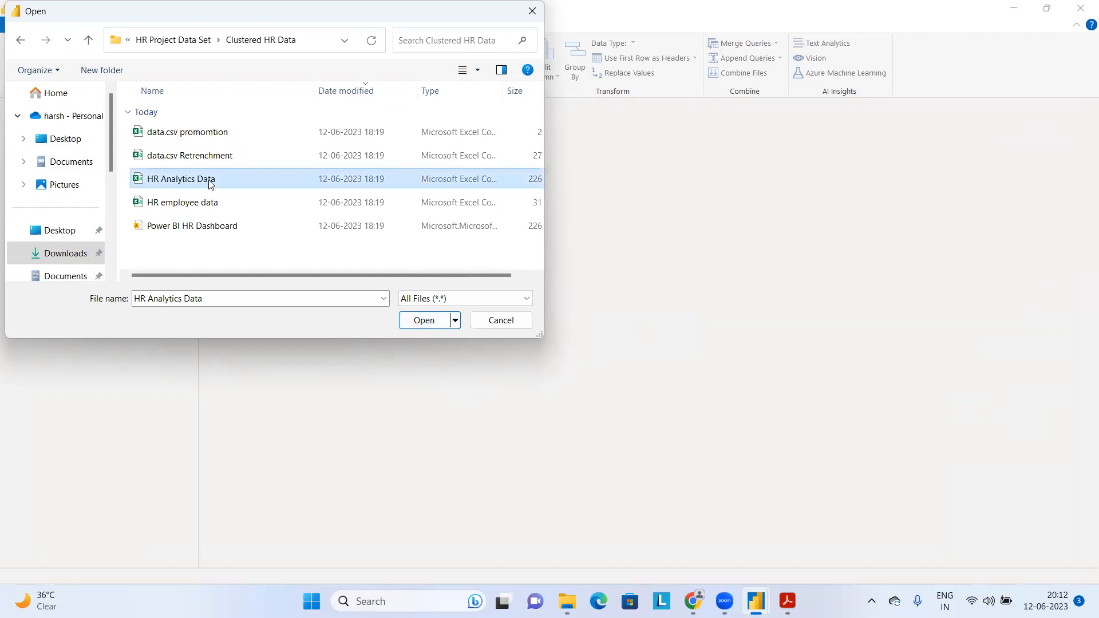
click(426, 323)
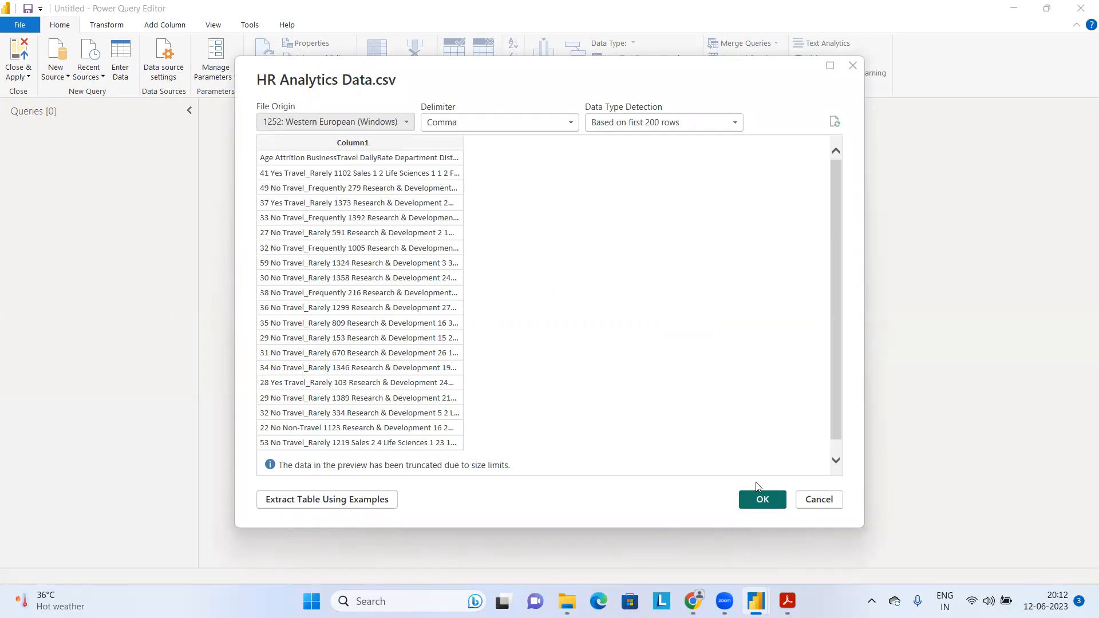
click(763, 500)
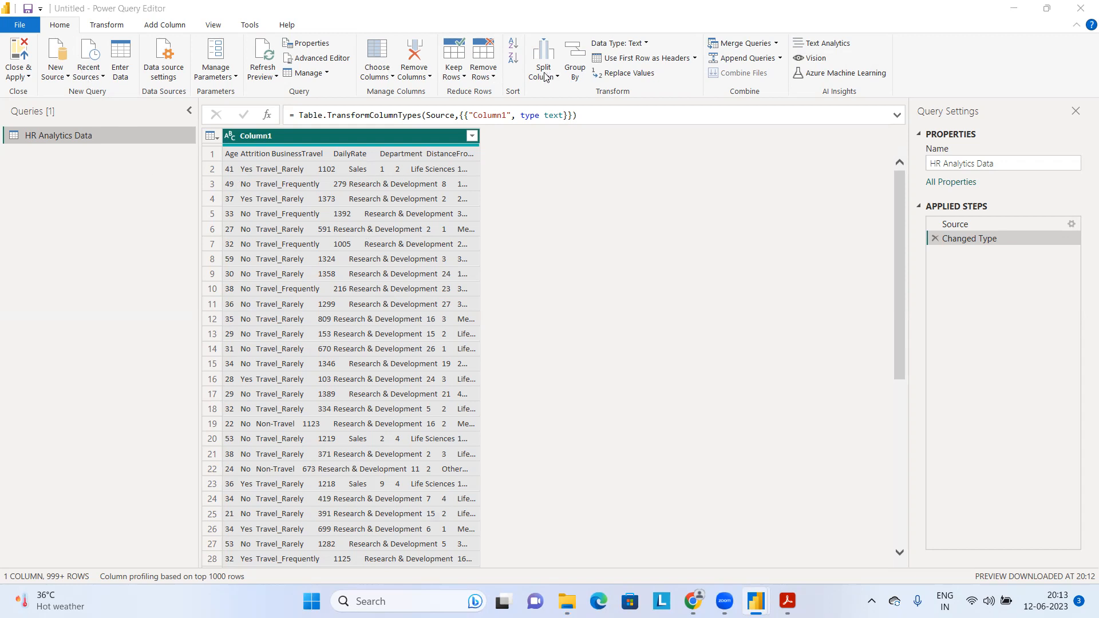
Start splitting Column1 by delimiter, with Tab as the delimiter
click(107, 25)
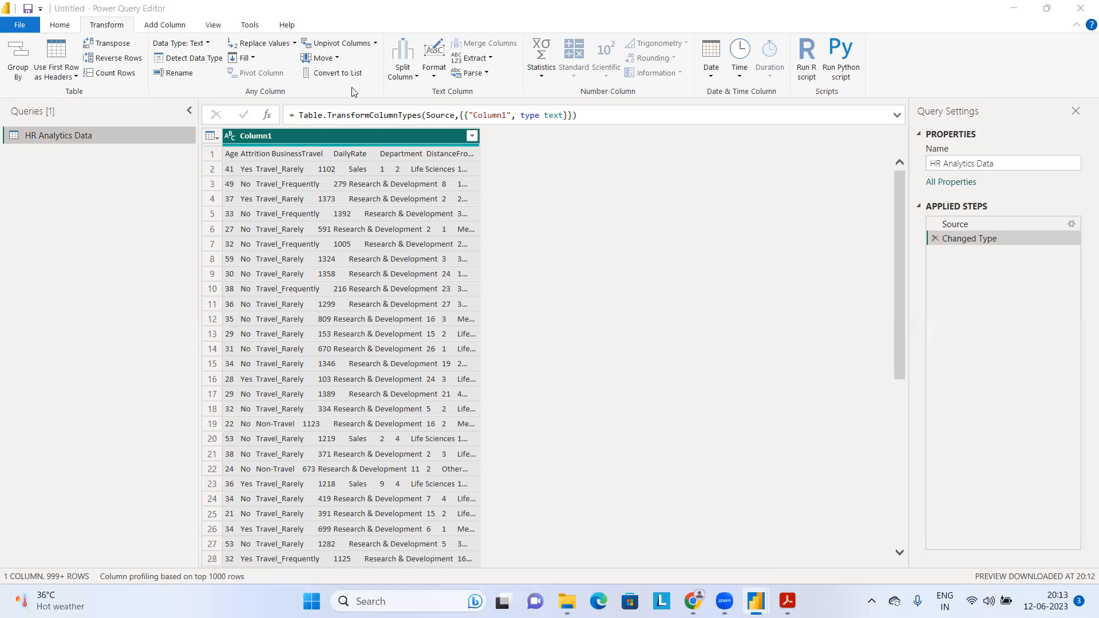
click(68, 27)
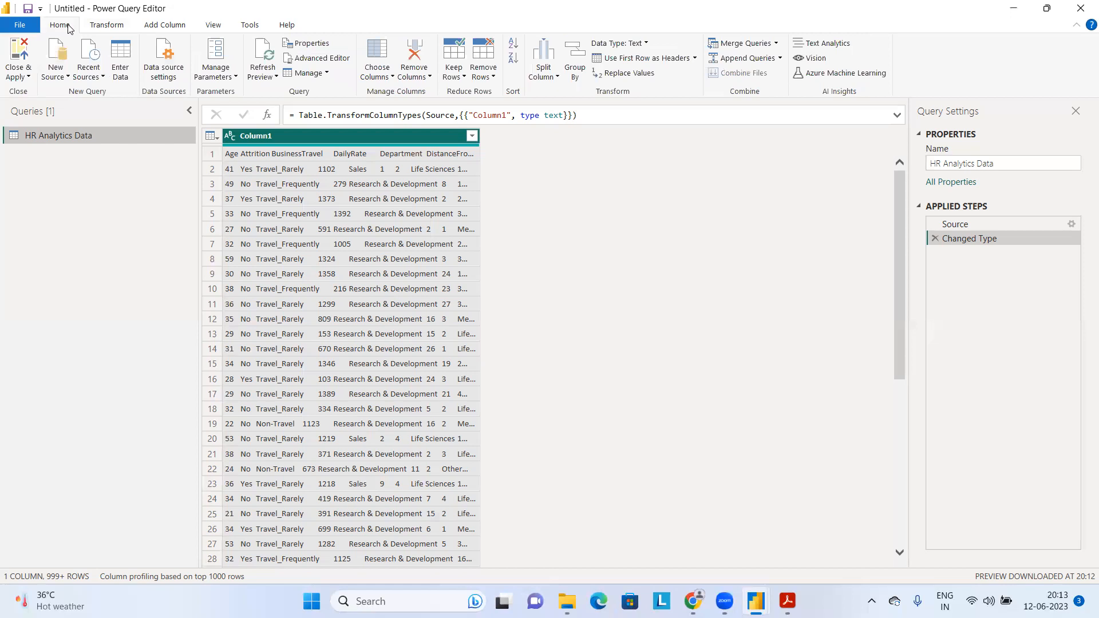
click(537, 78)
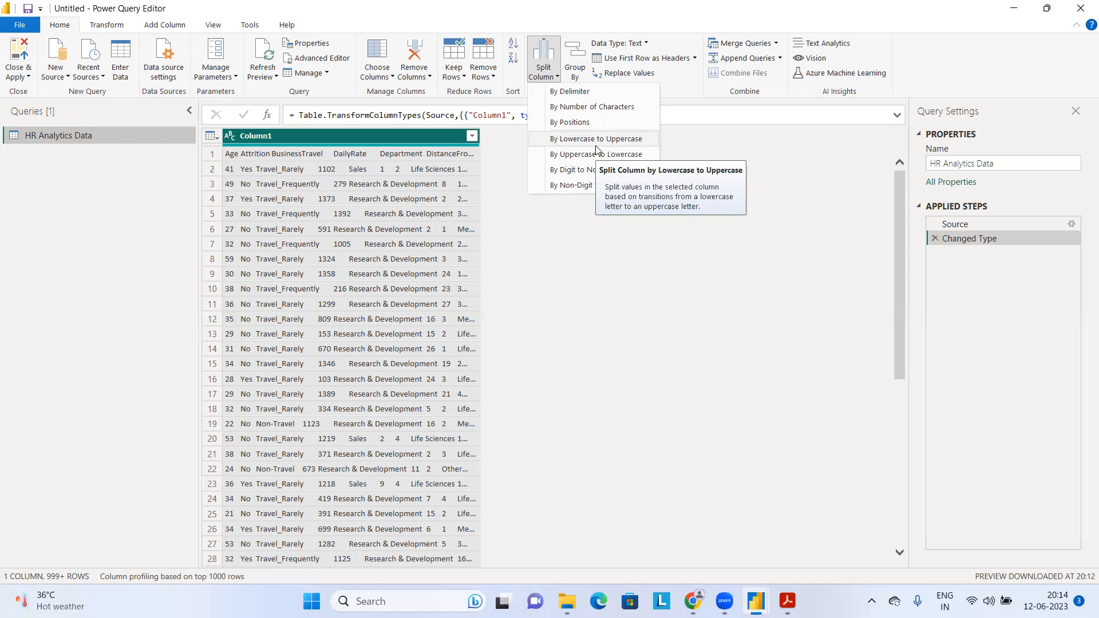
click(590, 93)
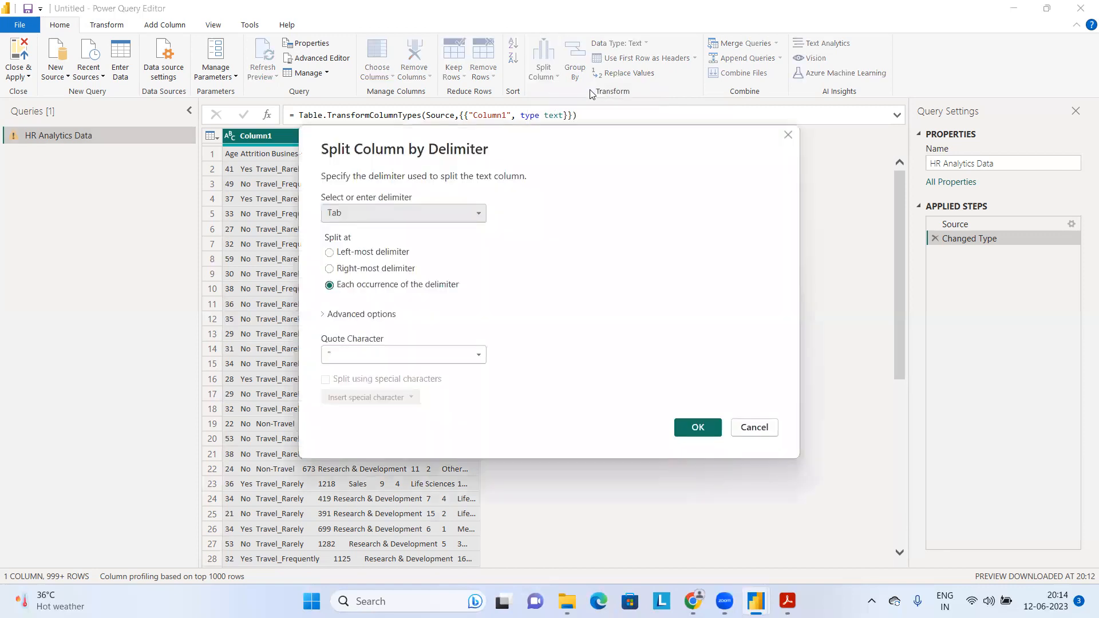
click(362, 213)
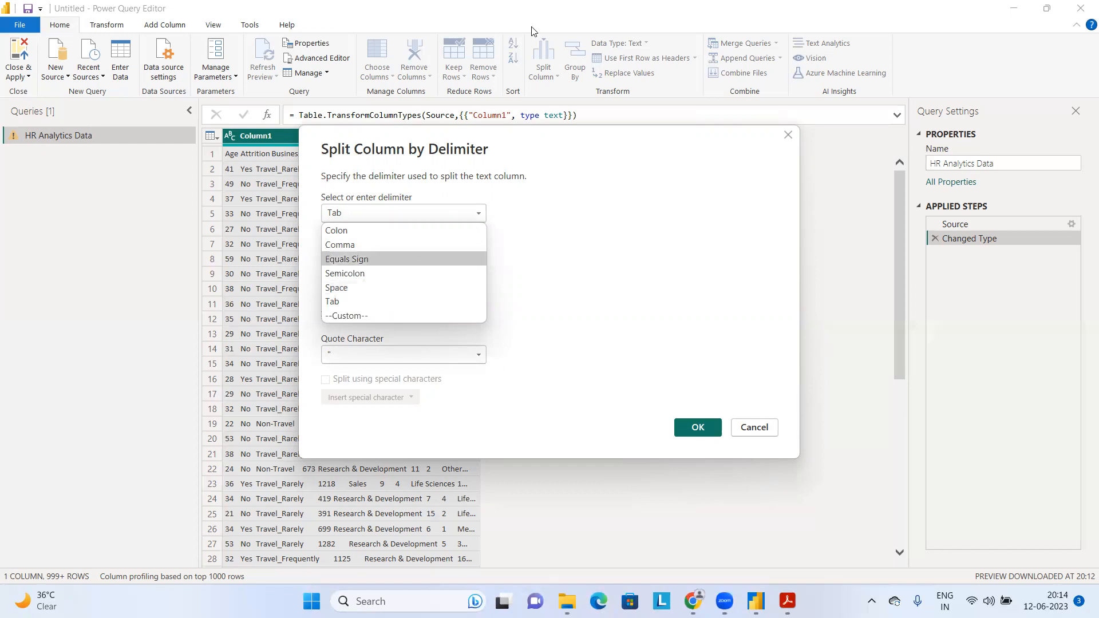
click(570, 243)
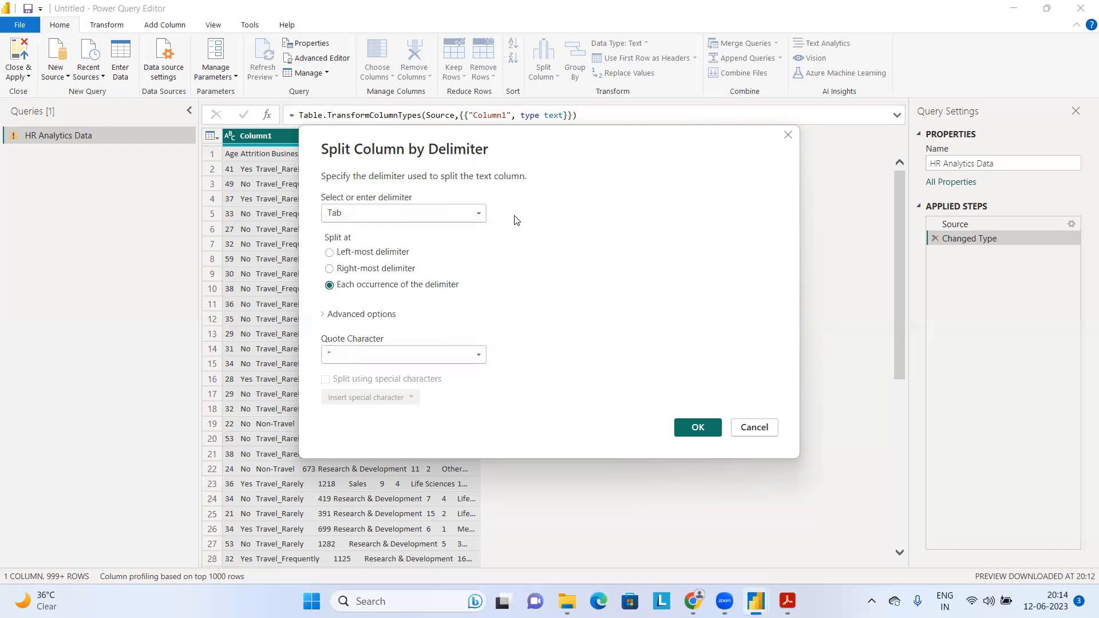
click(457, 213)
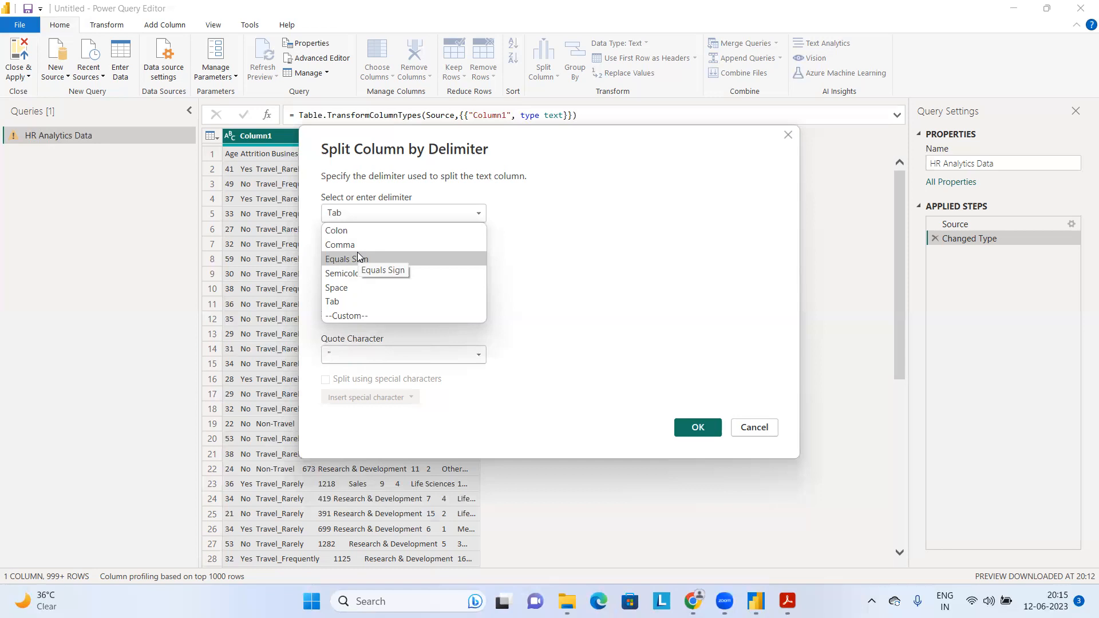
click(360, 300)
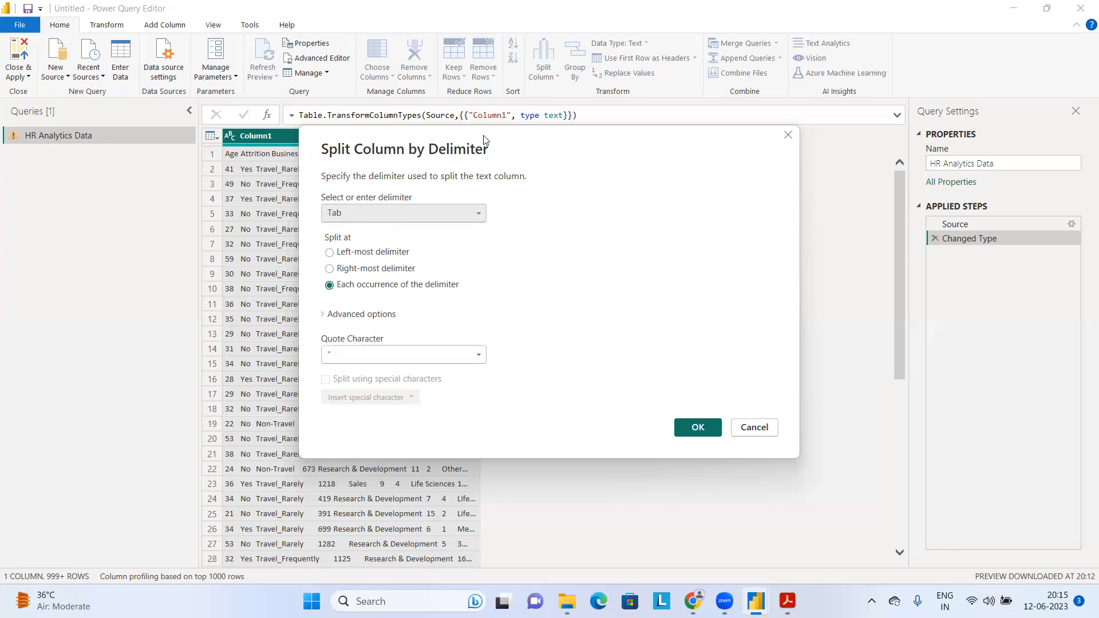
Split Column1 at each occurrence of the tab delimiter into 35 columns
drag(484, 140, 691, 84)
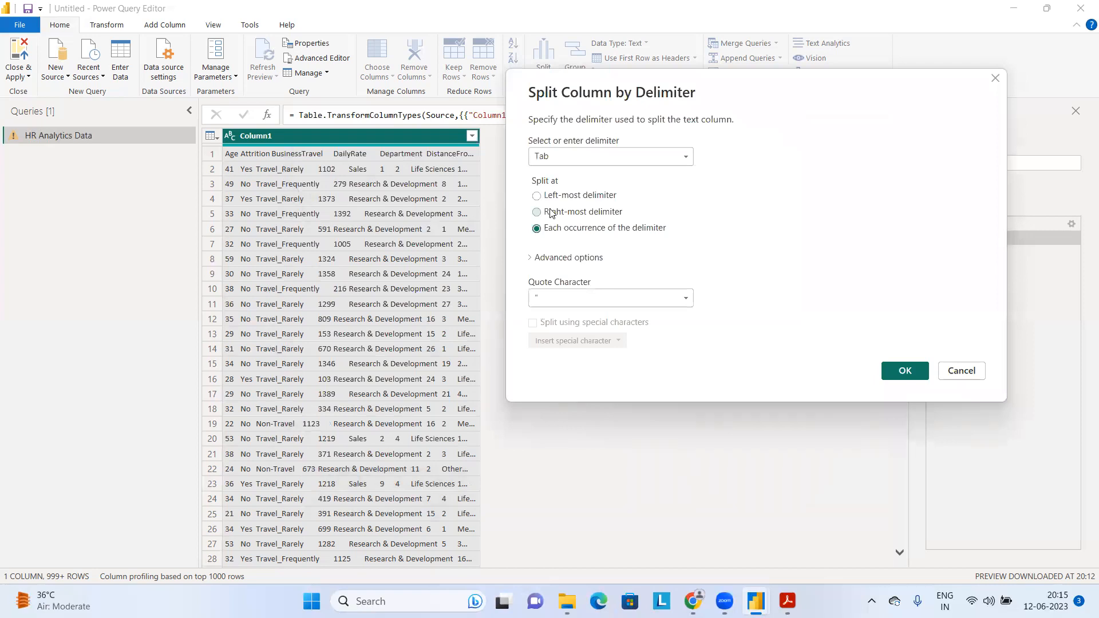
click(538, 197)
click(539, 214)
click(538, 228)
click(531, 259)
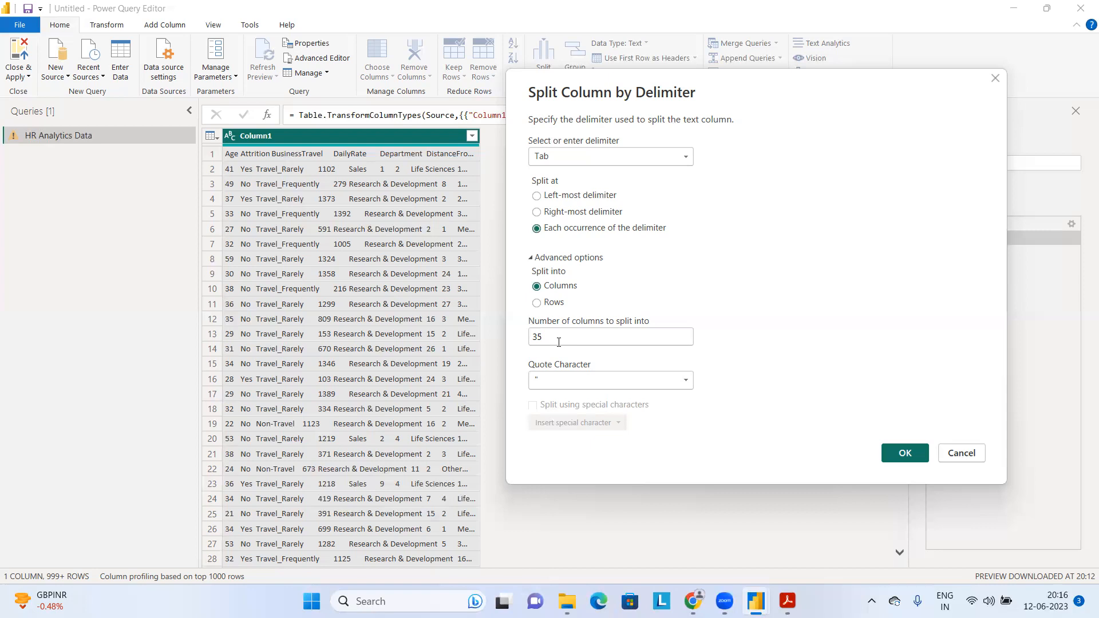
click(537, 302)
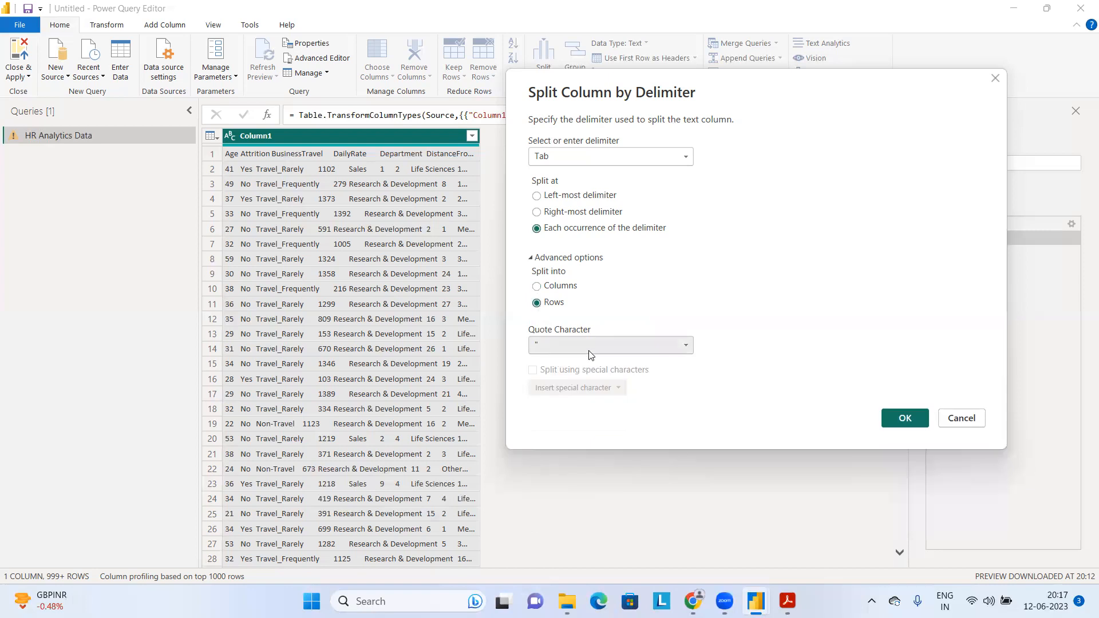
click(537, 287)
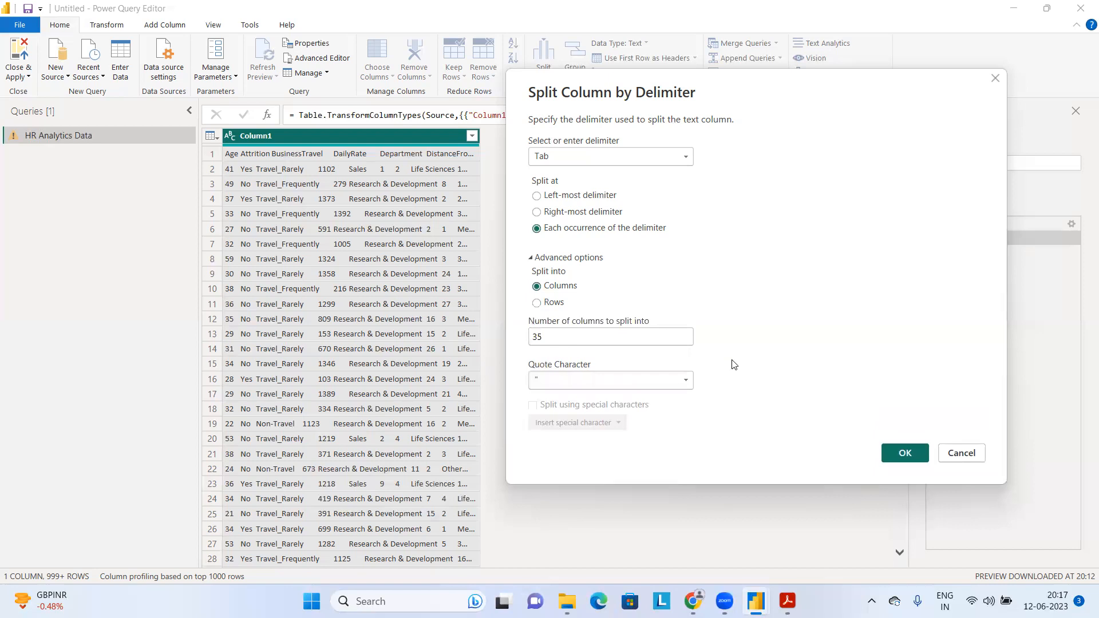
click(897, 452)
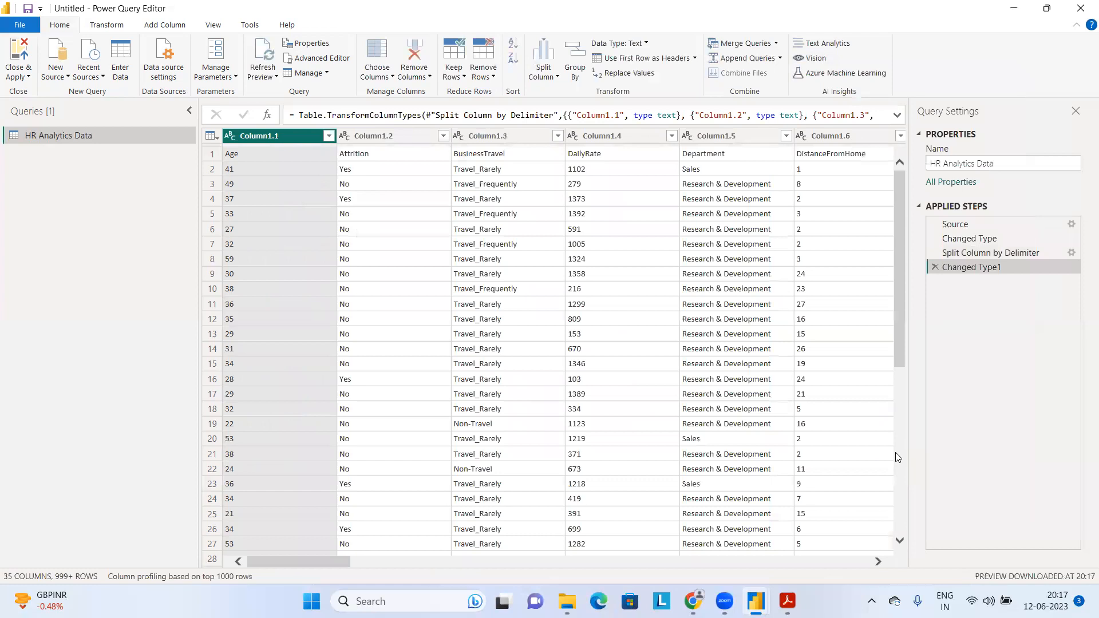
Examine the split columns through to the last one, and review the query's code in the Advanced Editor
click(877, 562)
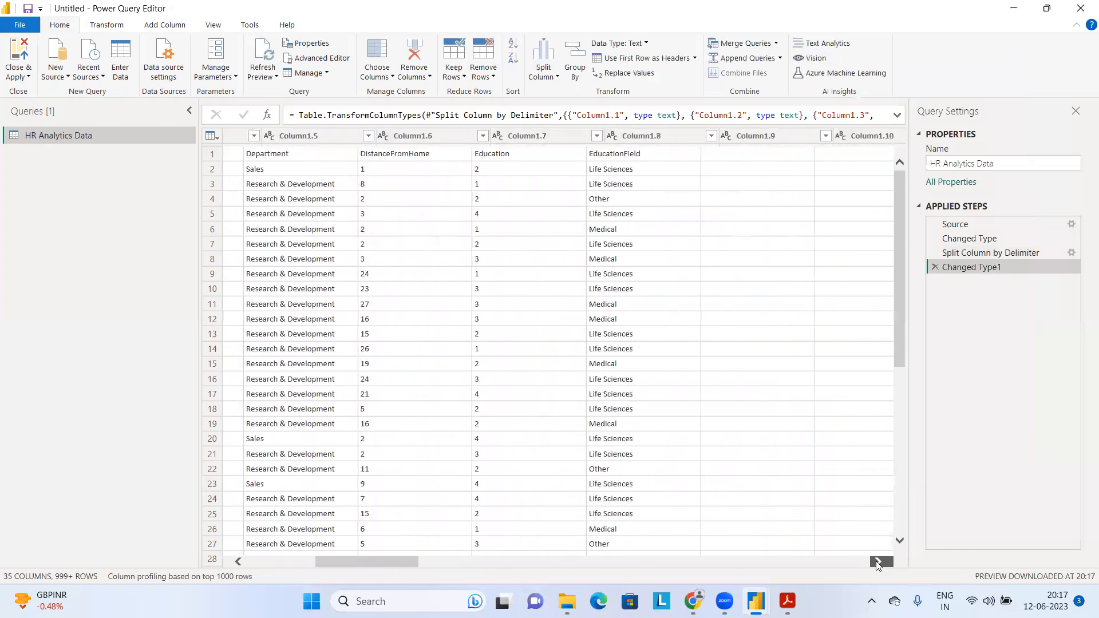
drag(877, 563, 878, 564)
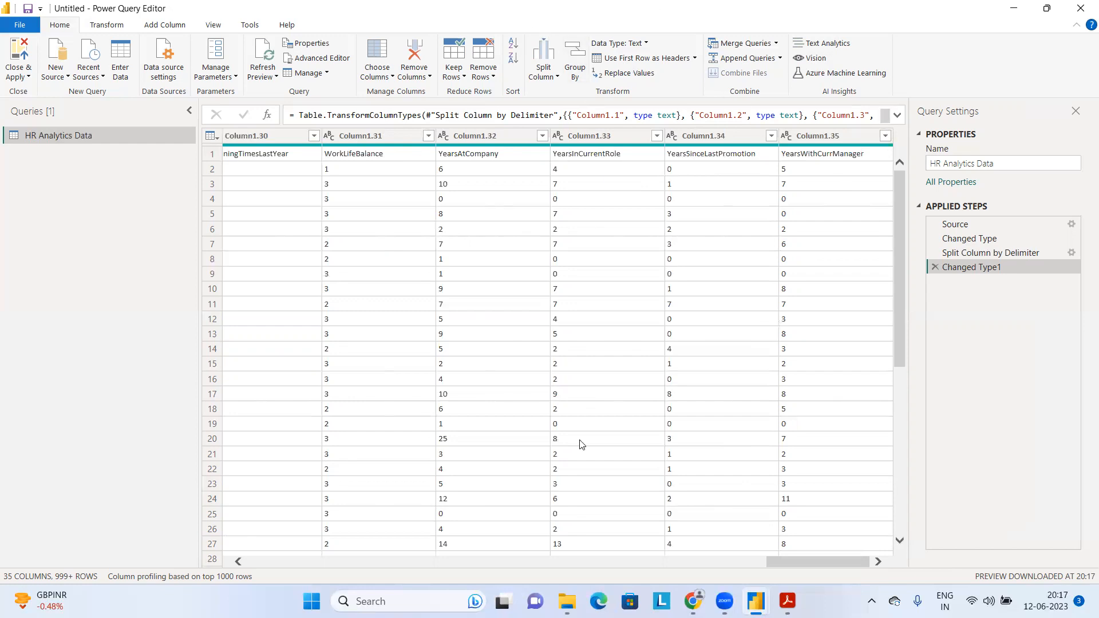
click(783, 559)
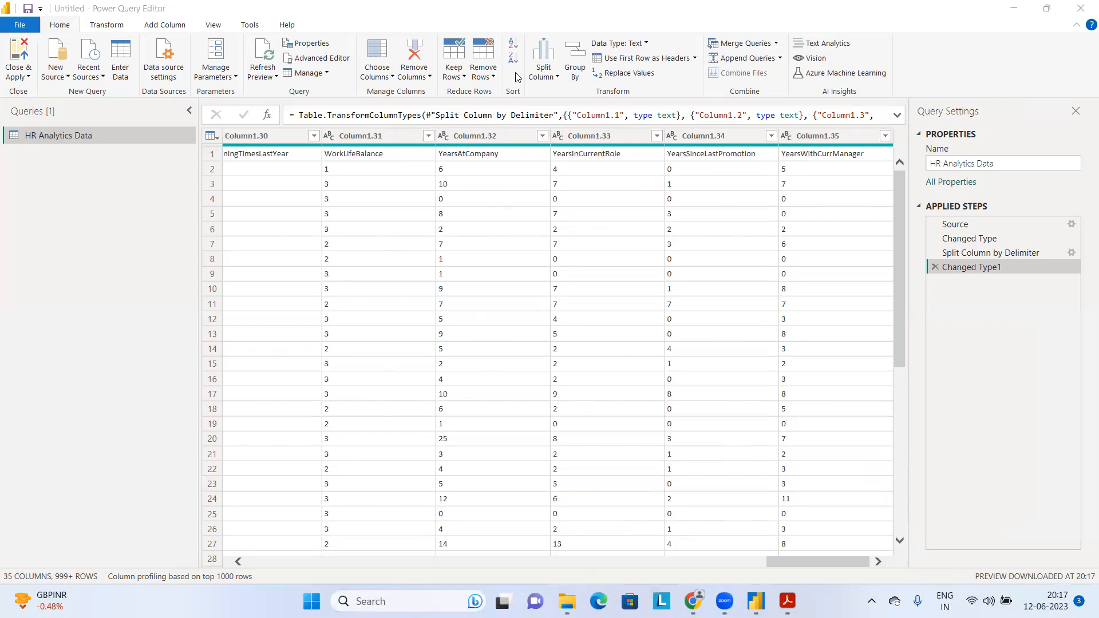
click(548, 81)
click(548, 80)
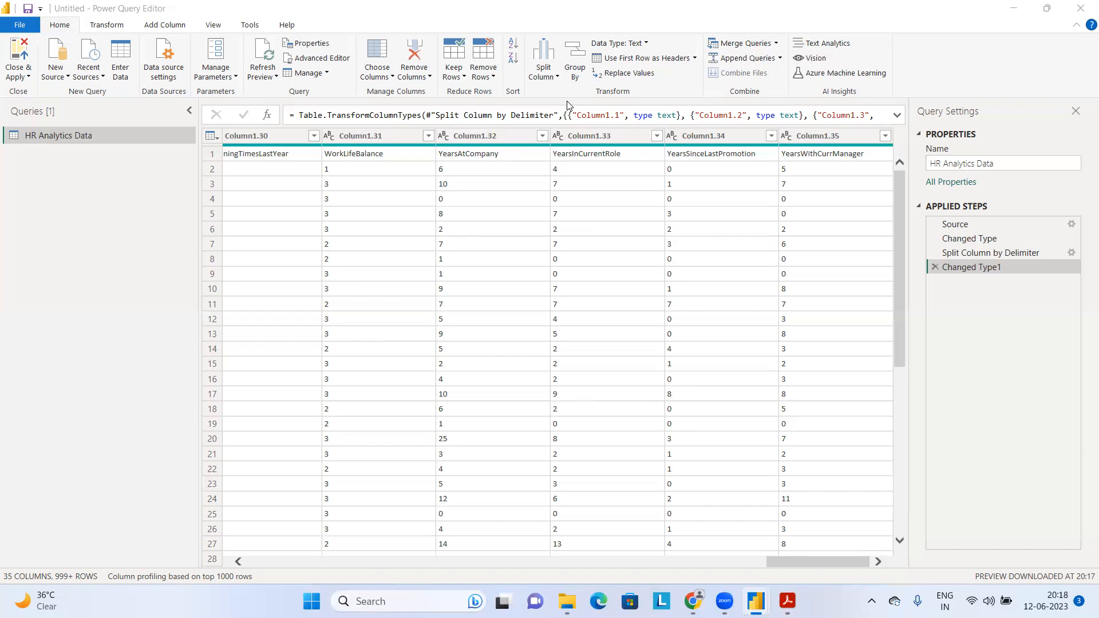
click(308, 61)
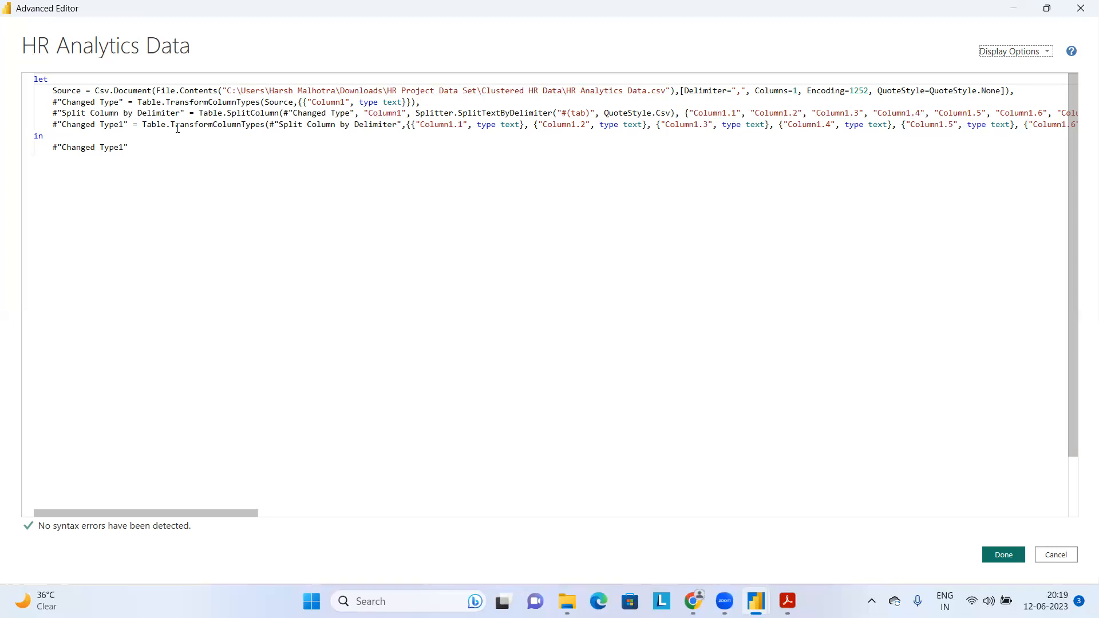
click(1003, 555)
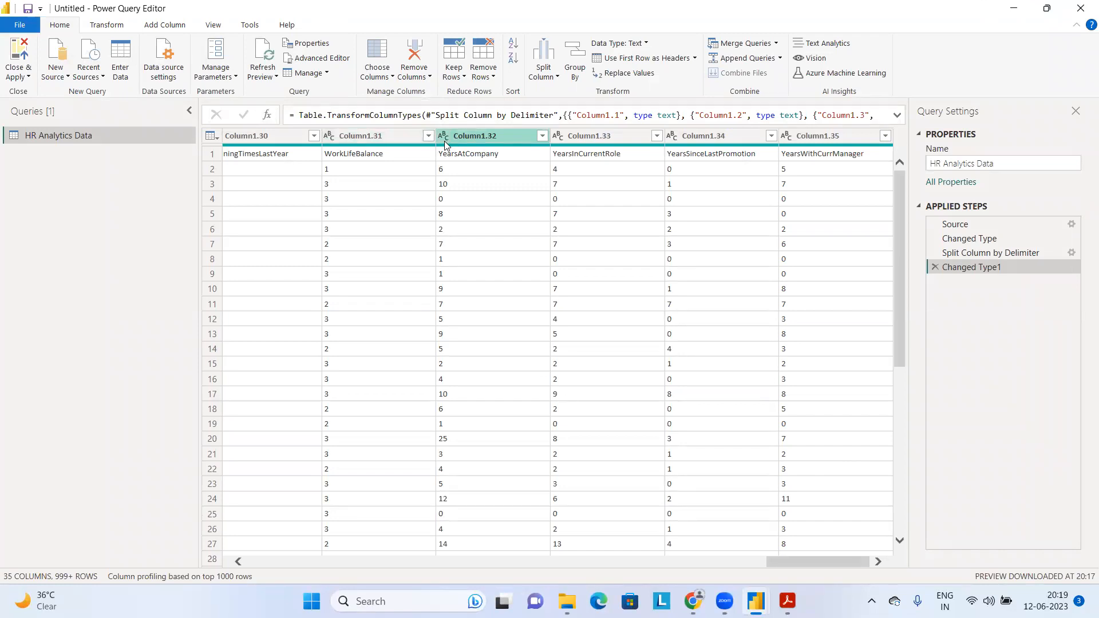
Promote the first row of HR Analytics Data to column headers
click(252, 562)
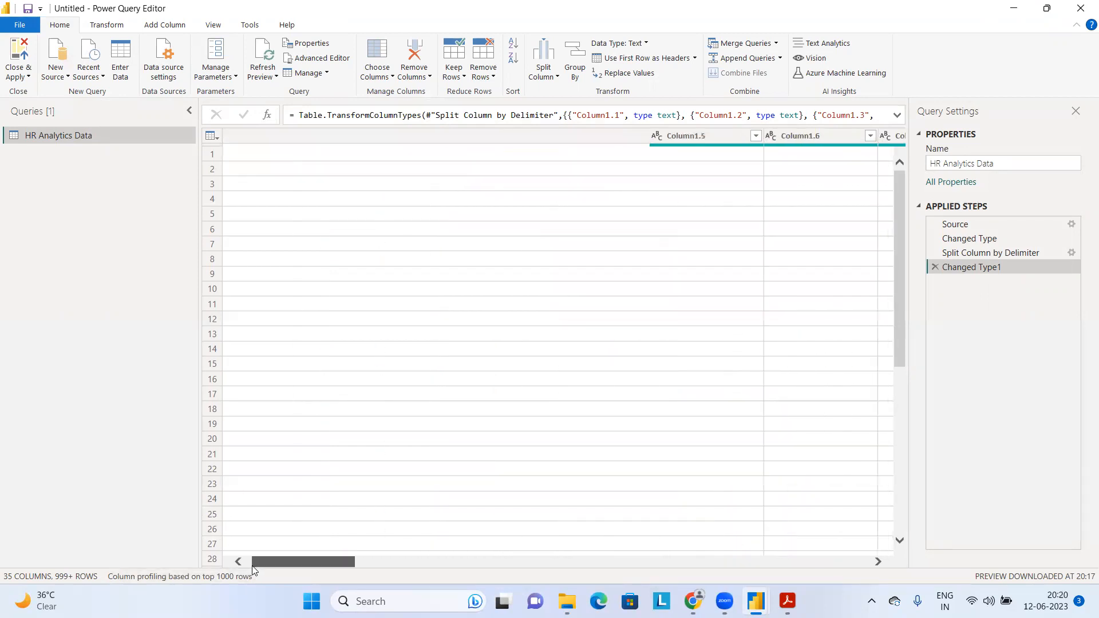
click(245, 562)
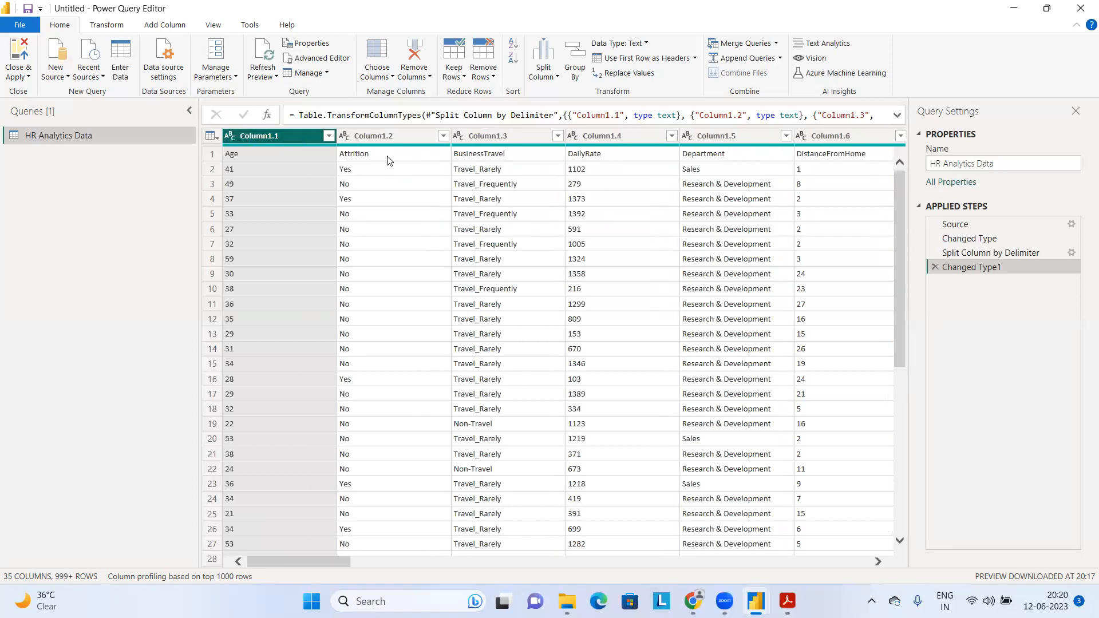
mouse_move(393, 150)
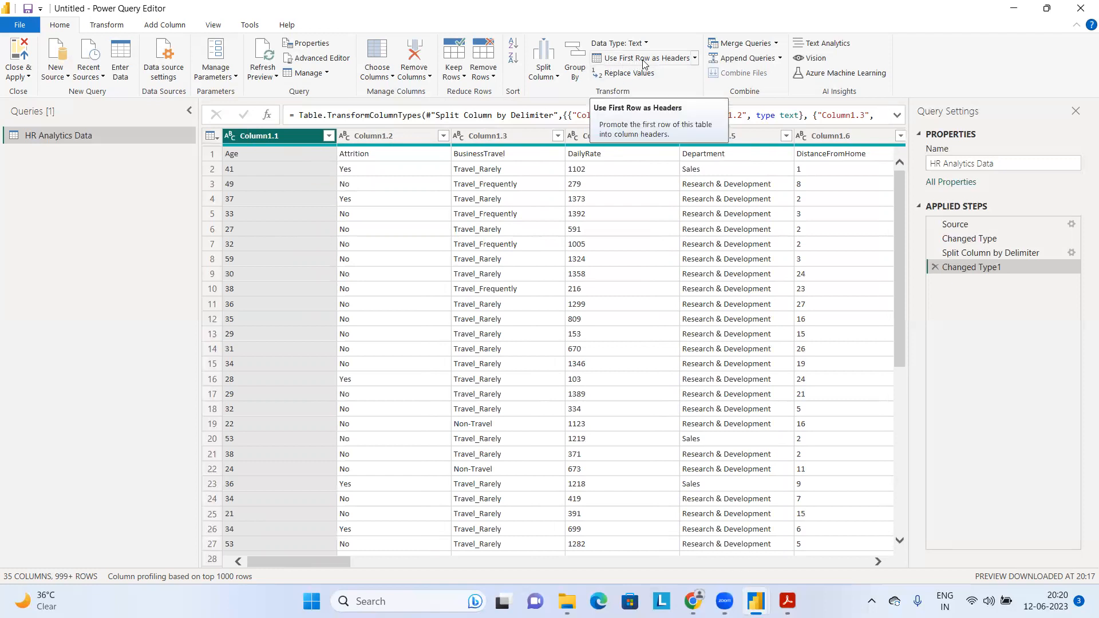
click(695, 58)
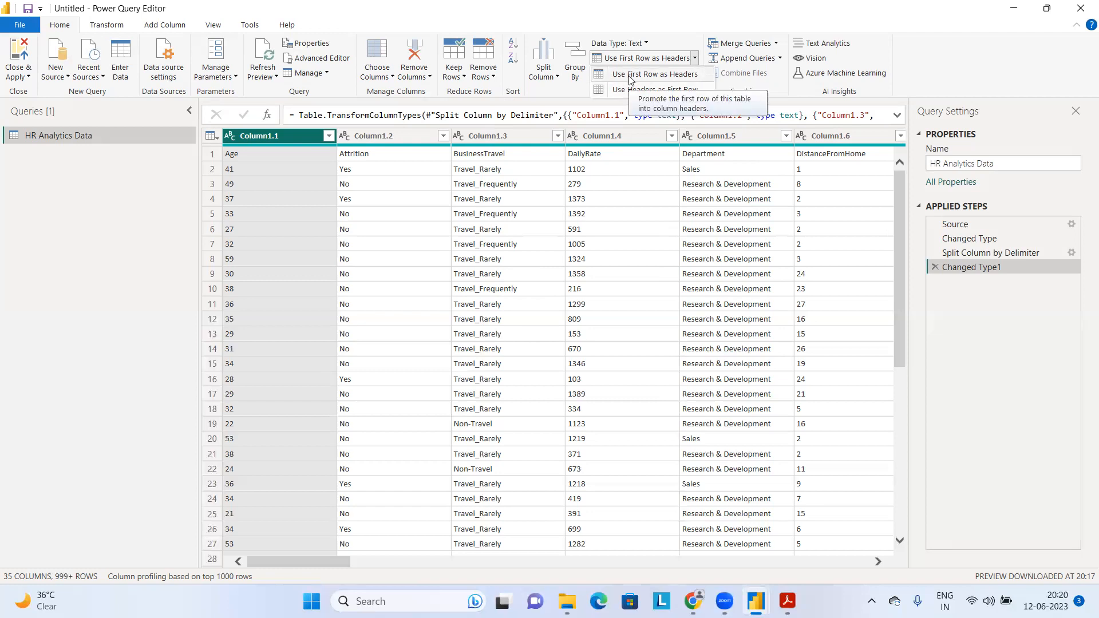
click(630, 75)
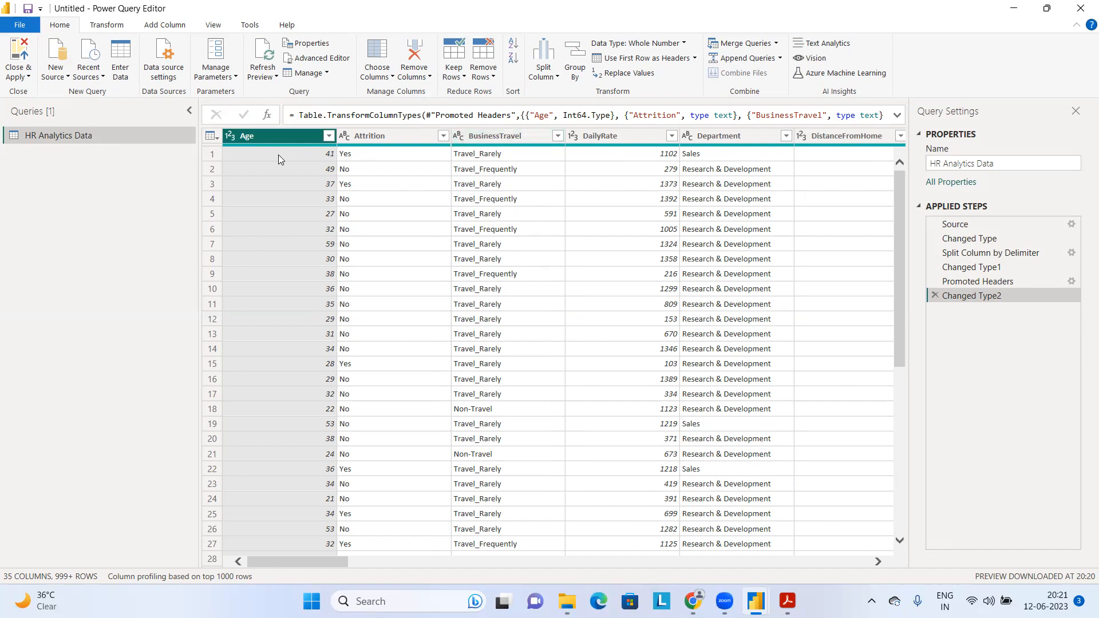
Compare the column data types in the Changed Type1 and Changed Type2 steps, and check the types through the last column
click(962, 269)
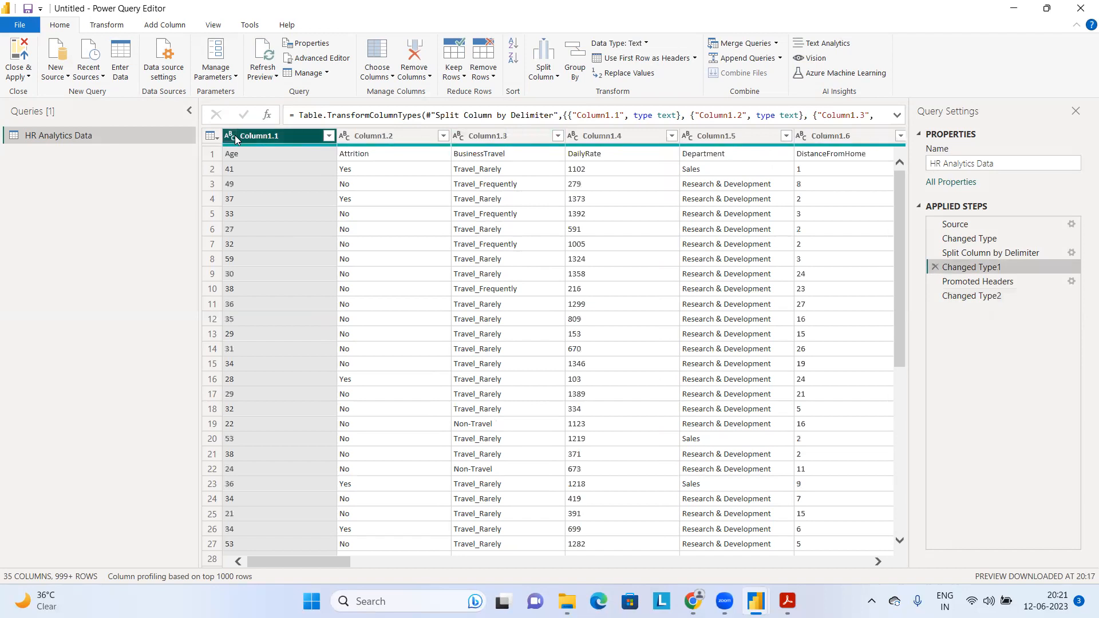
click(968, 297)
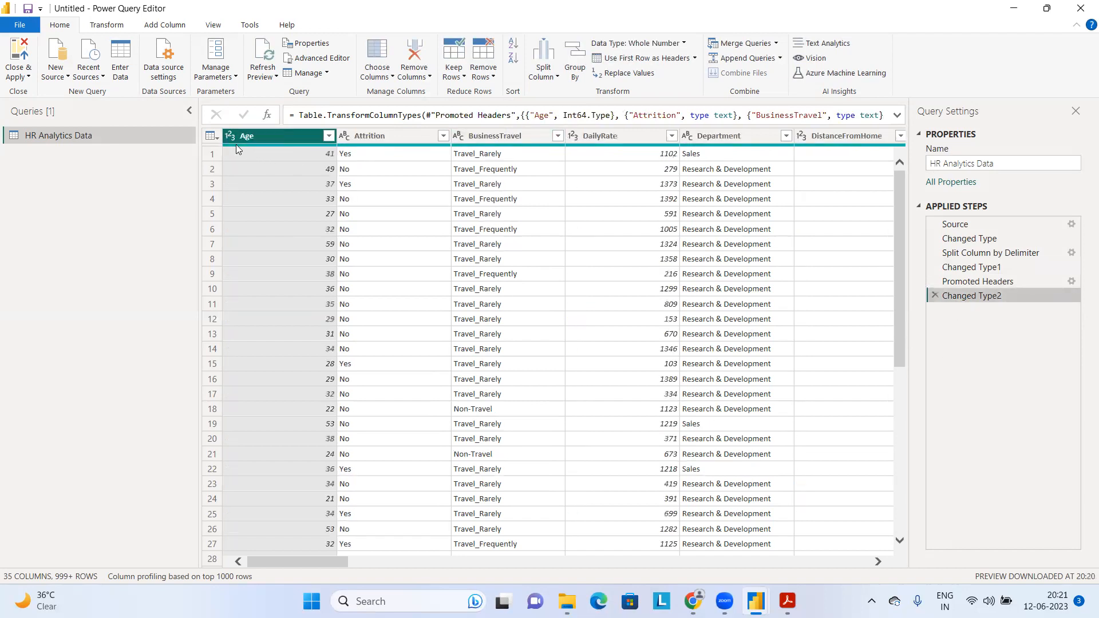
mouse_move(233, 146)
click(872, 563)
drag(872, 562, 875, 561)
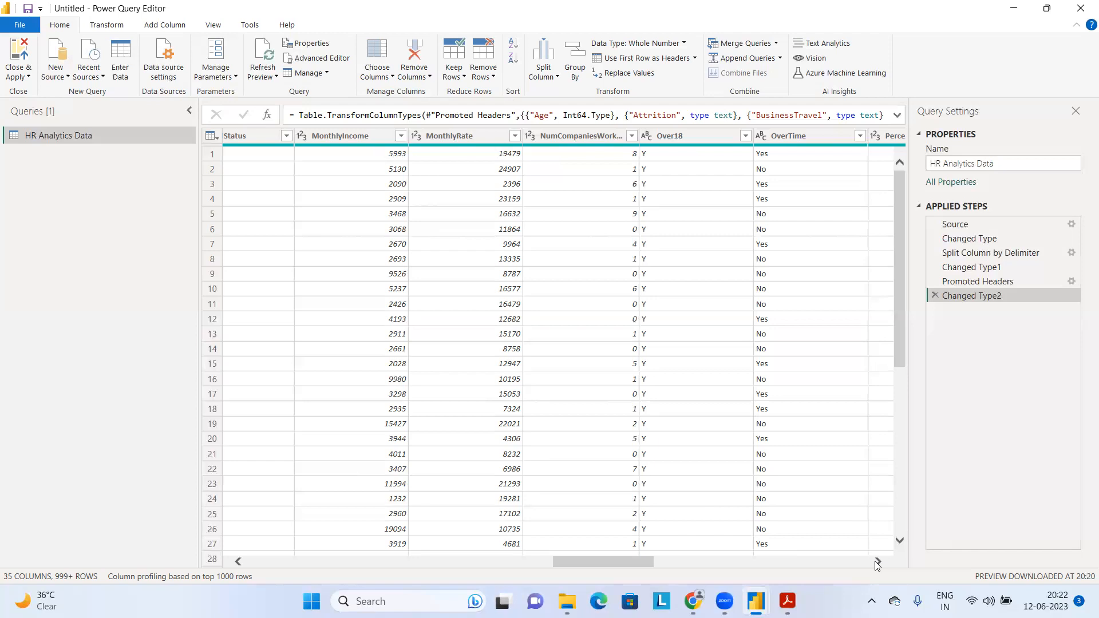
drag(876, 563, 875, 561)
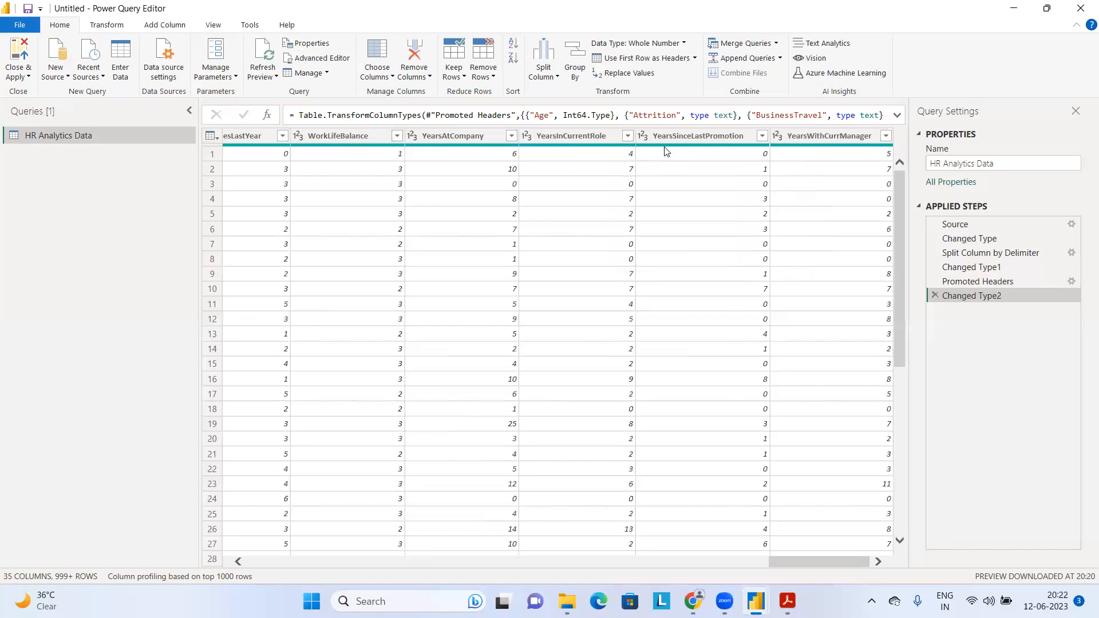
mouse_move(667, 150)
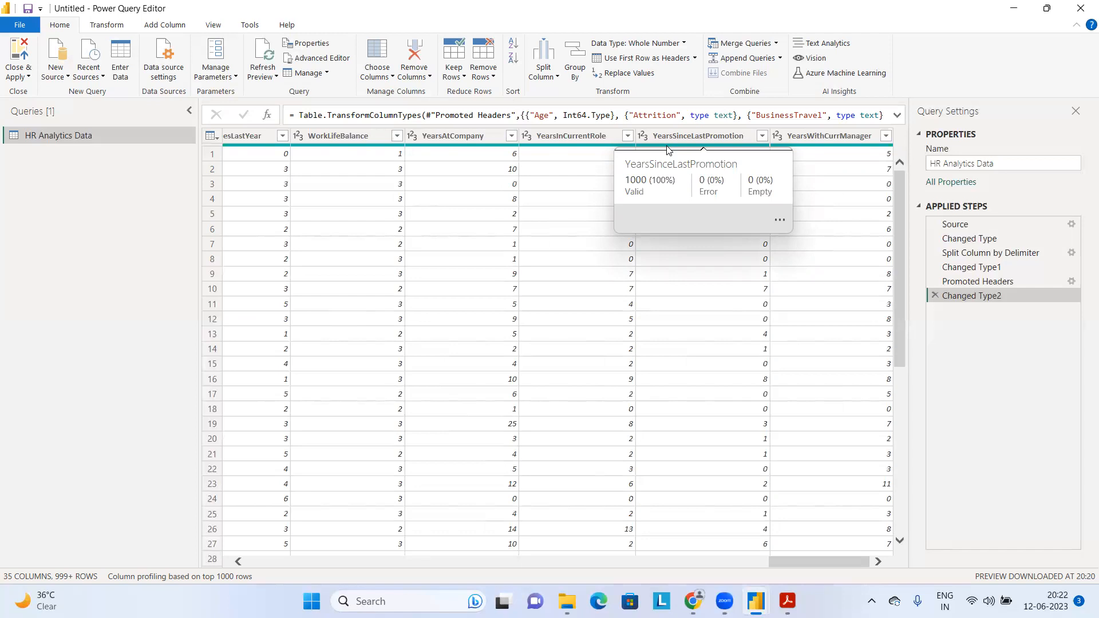
click(452, 30)
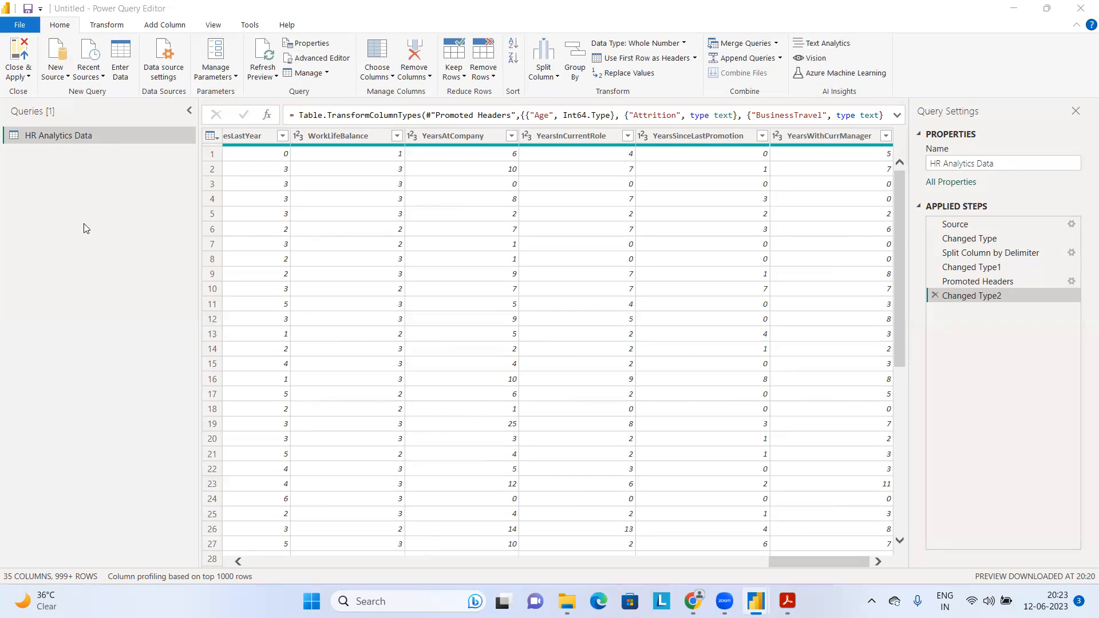
Move the HR Analytics Data query into a new group named Working Data, and collapse the group
right_click(84, 137)
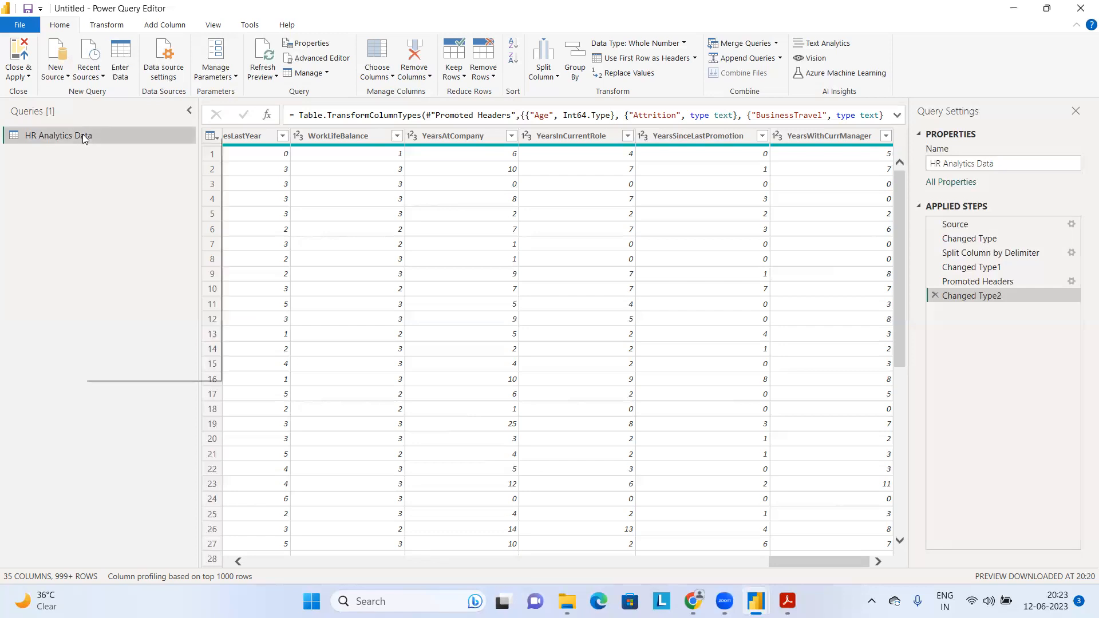
mouse_move(154, 277)
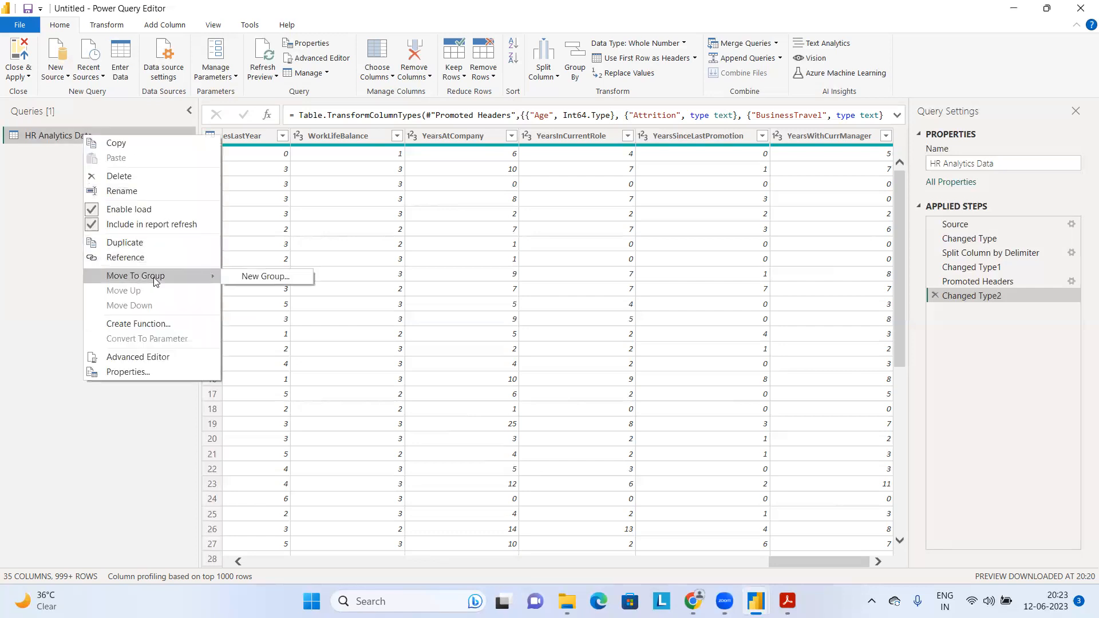
click(268, 277)
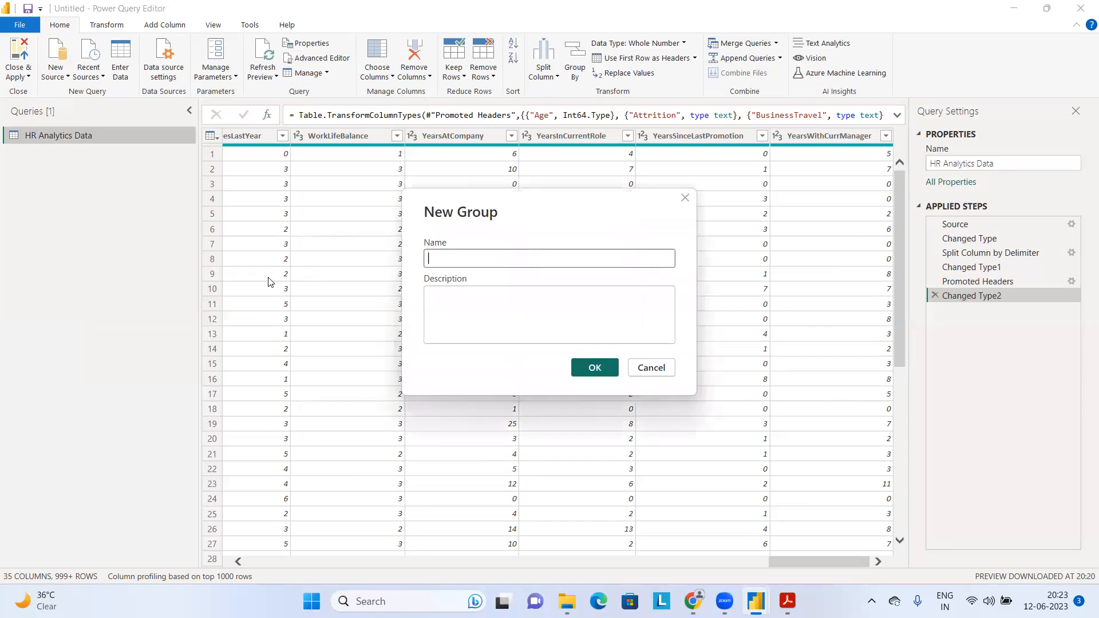
text(Data)
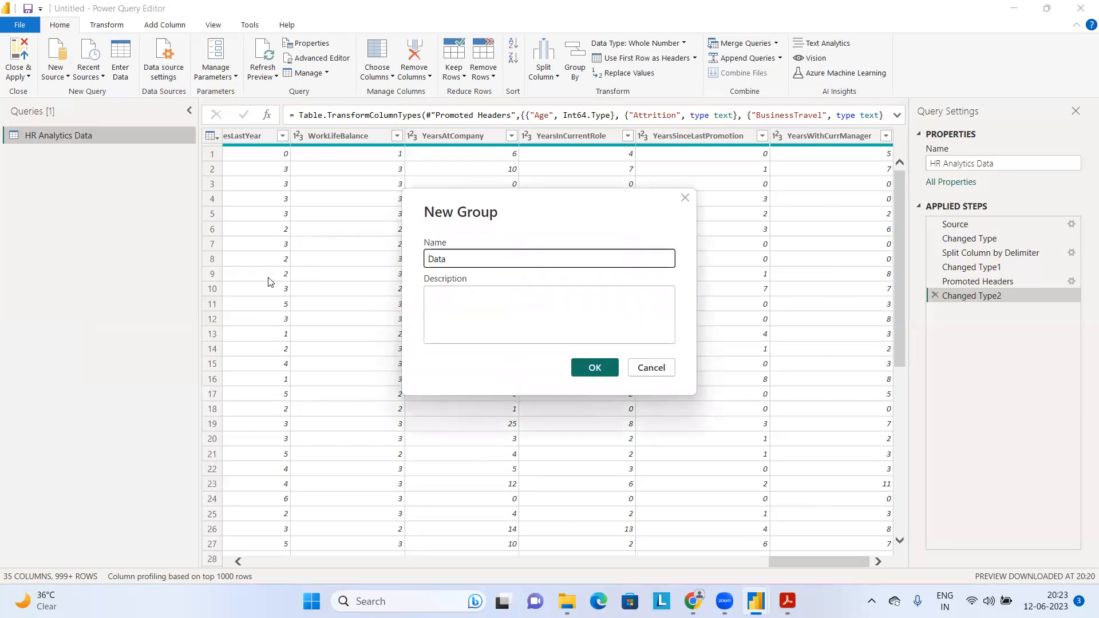
key(BackSpace)
key(BackSpace)
key(BackSpace)
key(BackSpace)
text(Working Data)
key(Return)
click(12, 137)
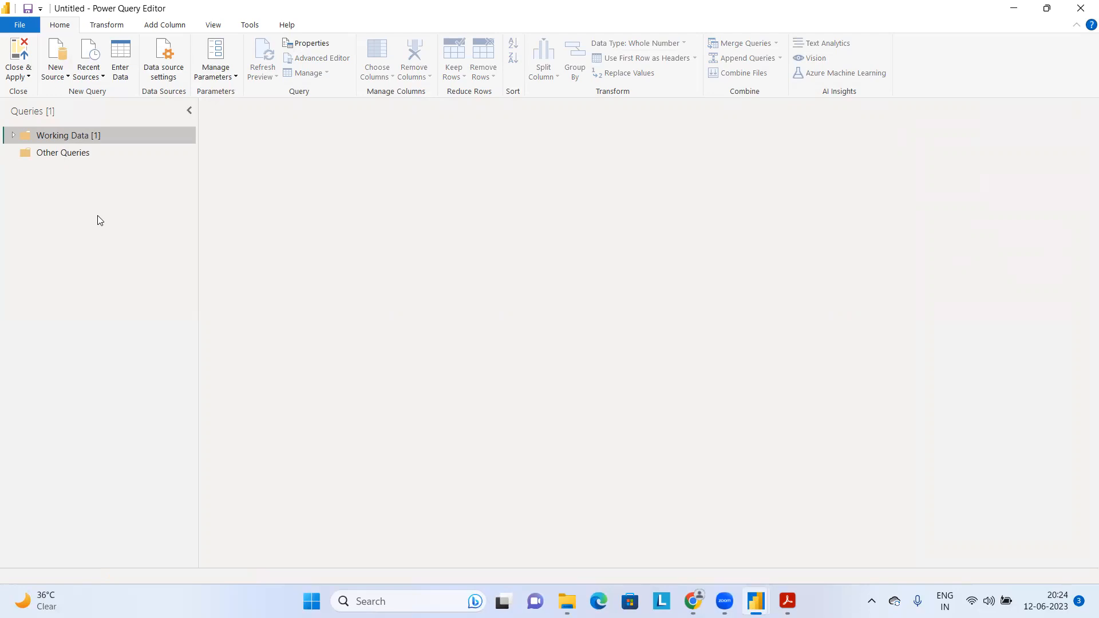
Close and apply the queries to the report, and expand HR Analytics Data to examine its fields
click(25, 75)
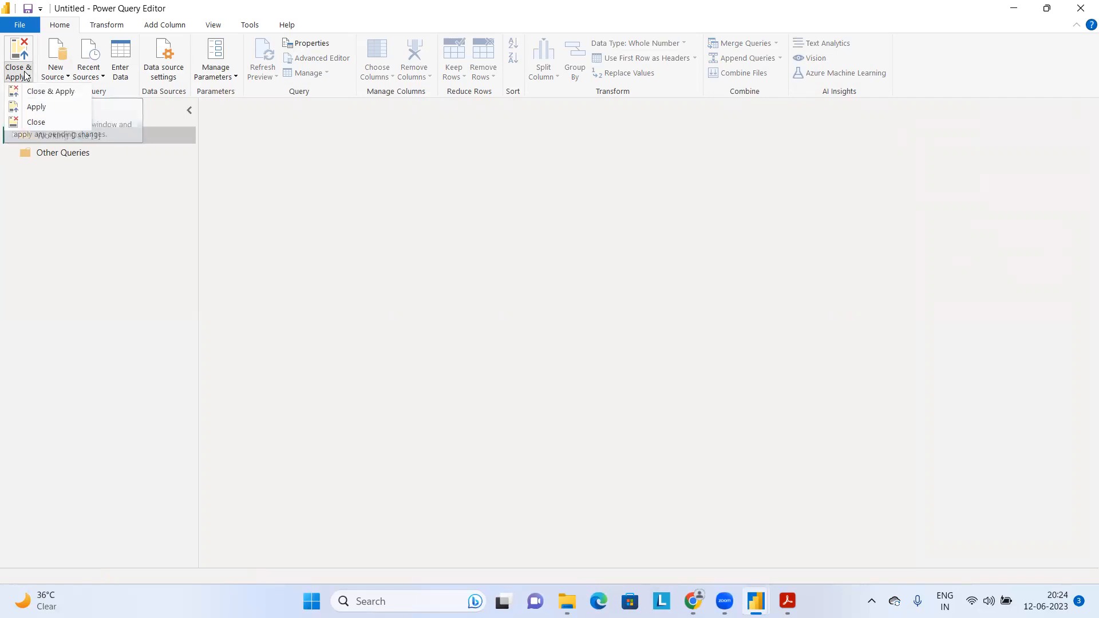
click(47, 92)
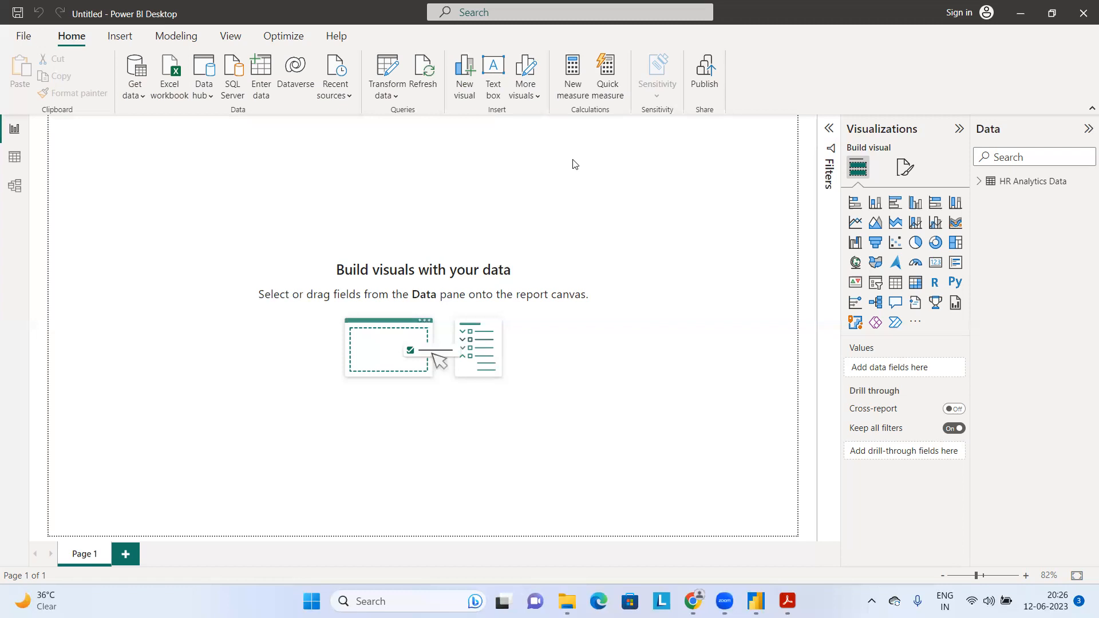
click(980, 183)
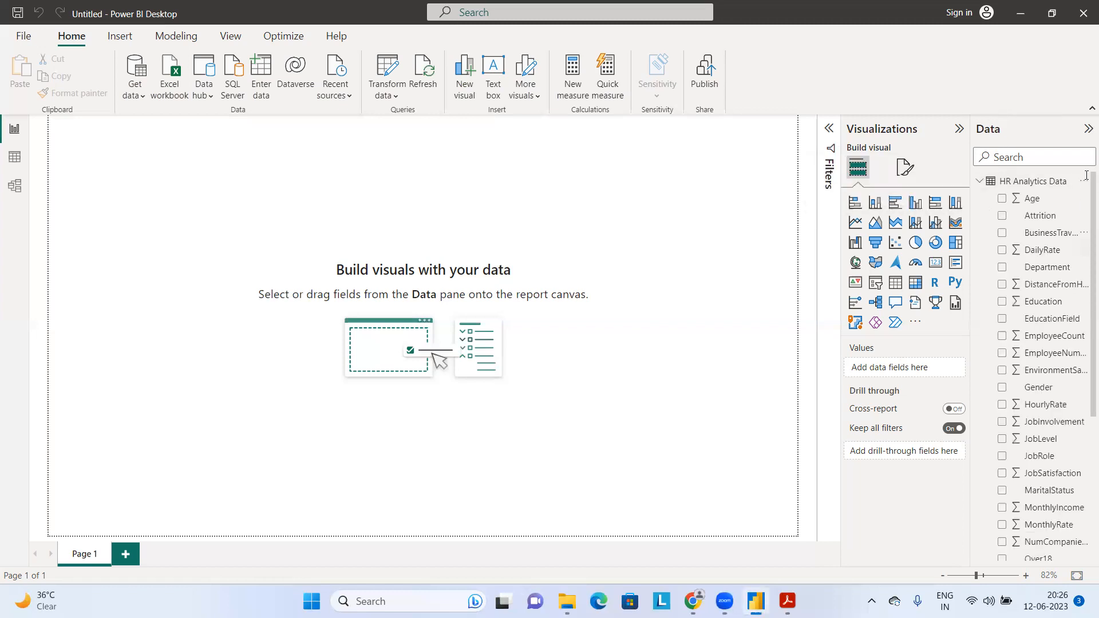
scroll(1023, 342, down, 3)
scroll(1023, 342, down, 2)
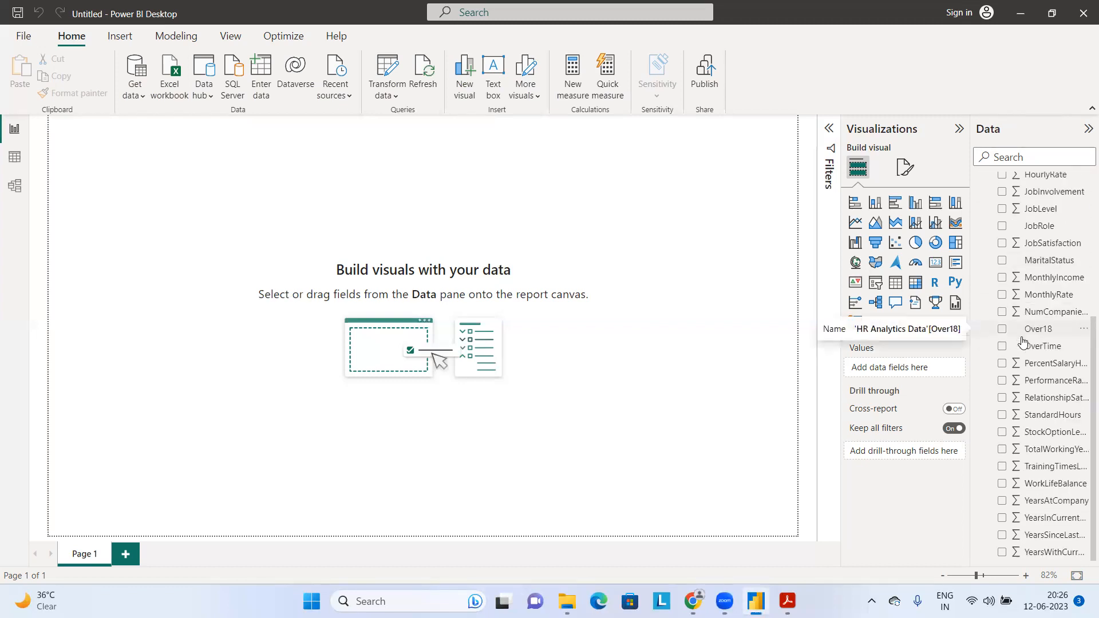
scroll(1023, 342, up, 5)
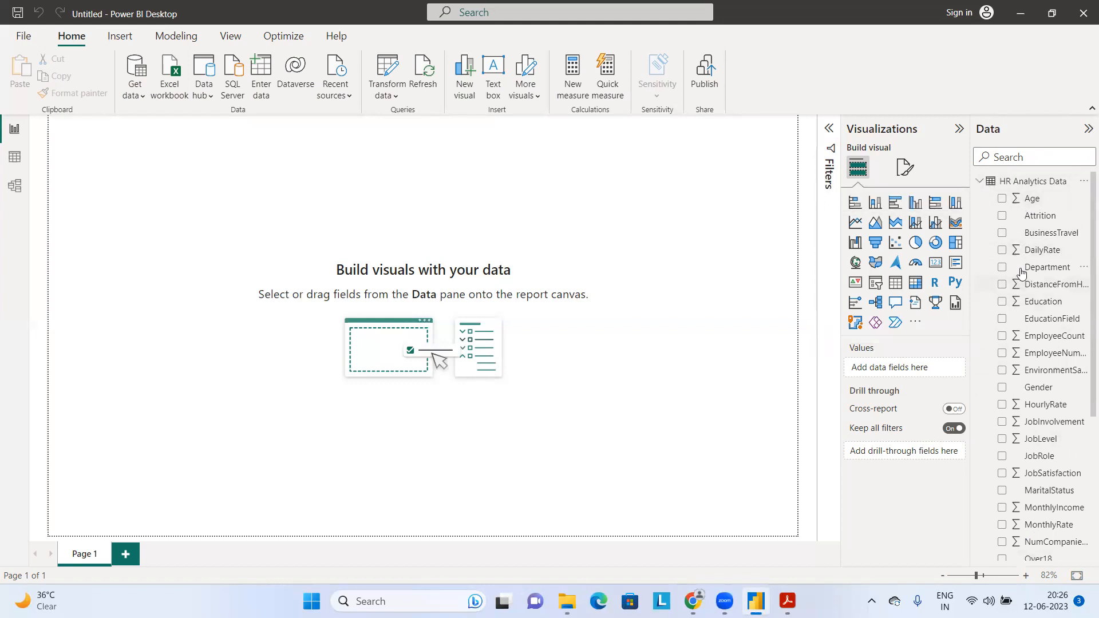
scroll(1017, 335, down, 1)
scroll(1019, 319, down, 3)
scroll(1025, 321, up, 5)
Add a card showing the sum of Age to the report page, and resize it to be shorter and slightly wider
click(1031, 203)
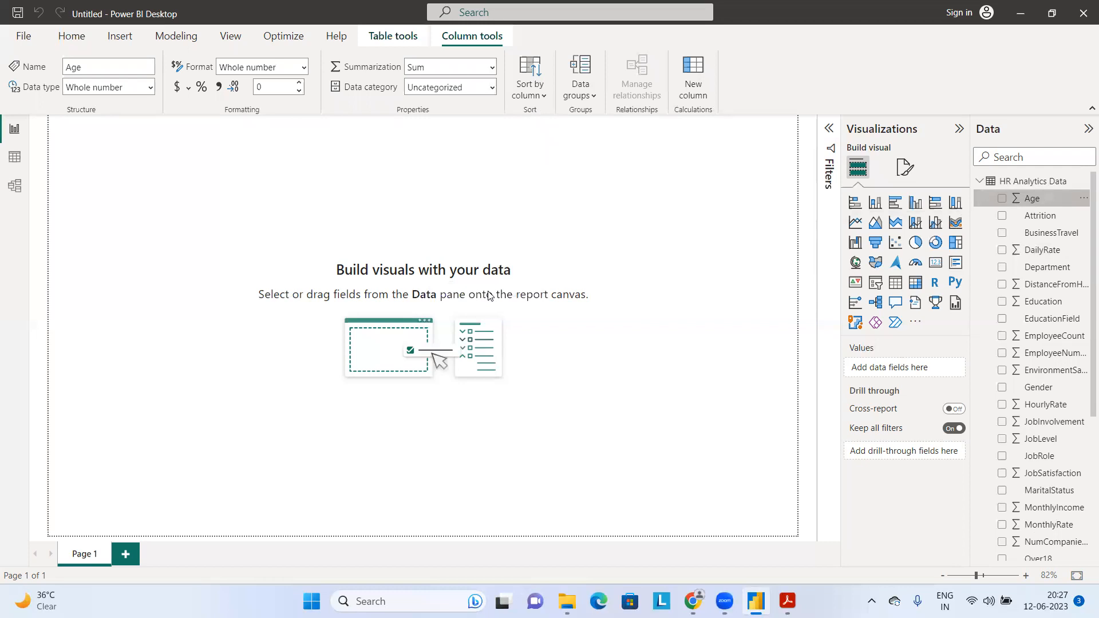
drag(489, 295, 489, 296)
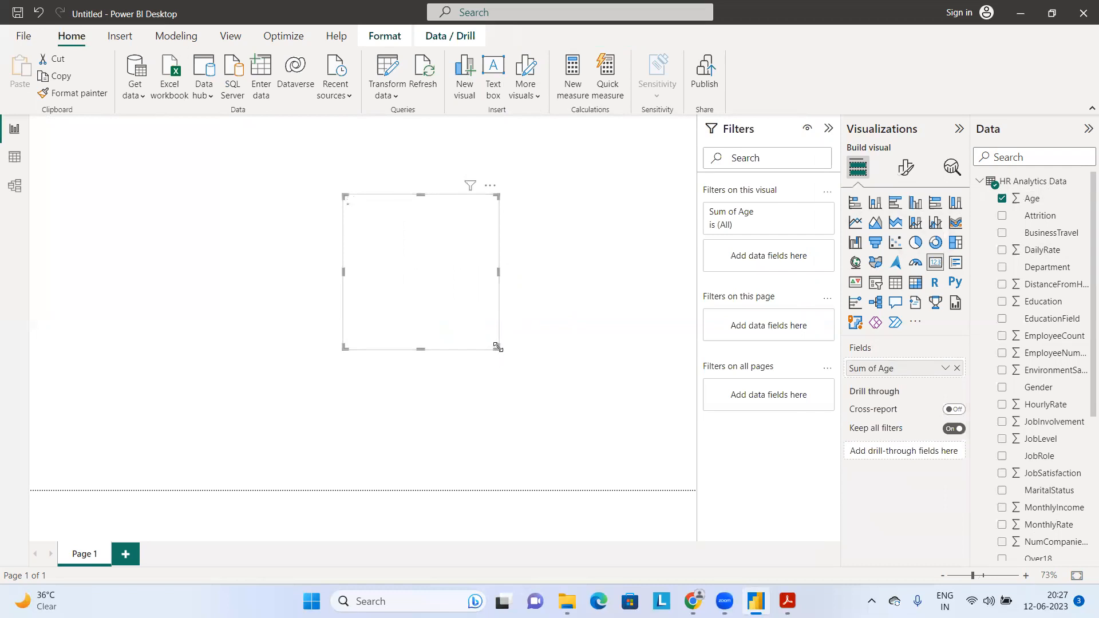
drag(497, 347, 510, 298)
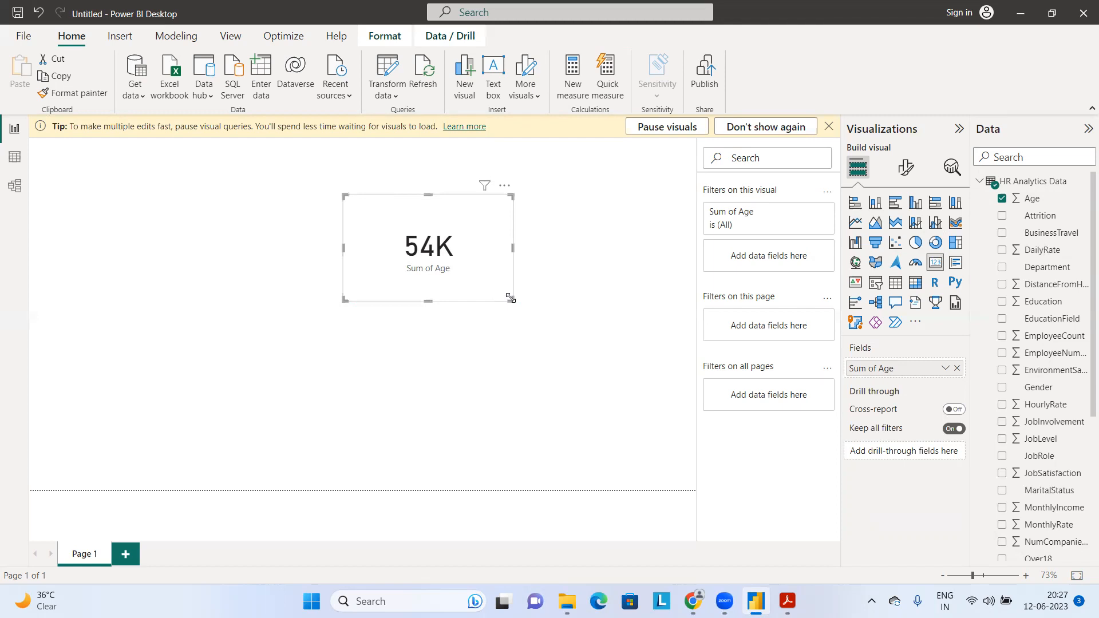
Set the Age column's default summarization to Don't summarize
click(1033, 198)
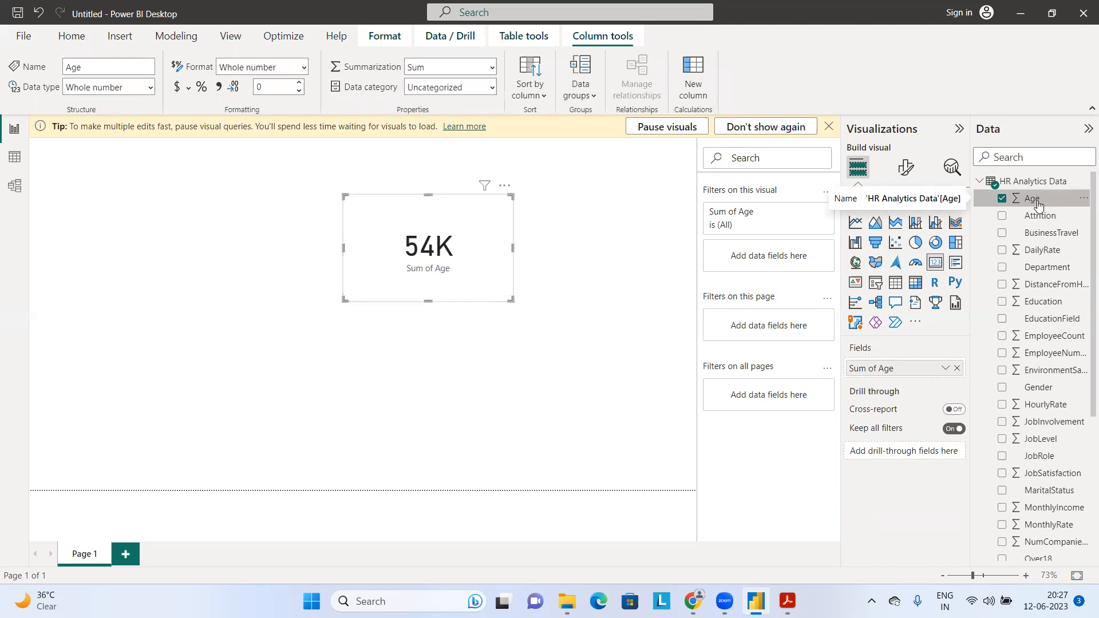
click(492, 68)
click(455, 86)
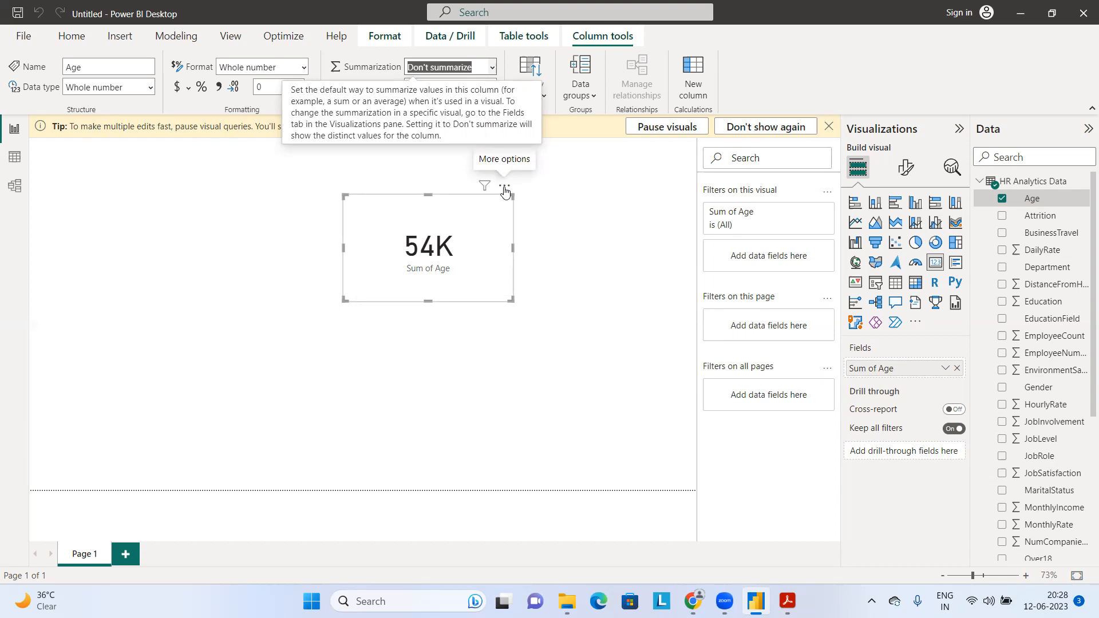
Change the card's Age aggregation to Average, and remove the card from the report page
click(946, 369)
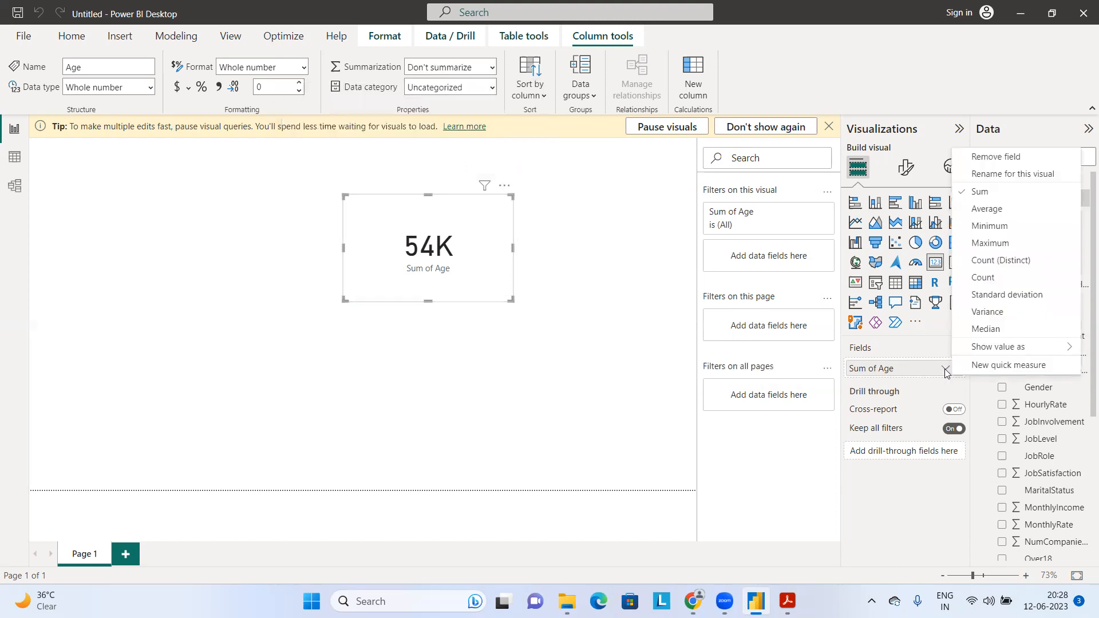
click(987, 209)
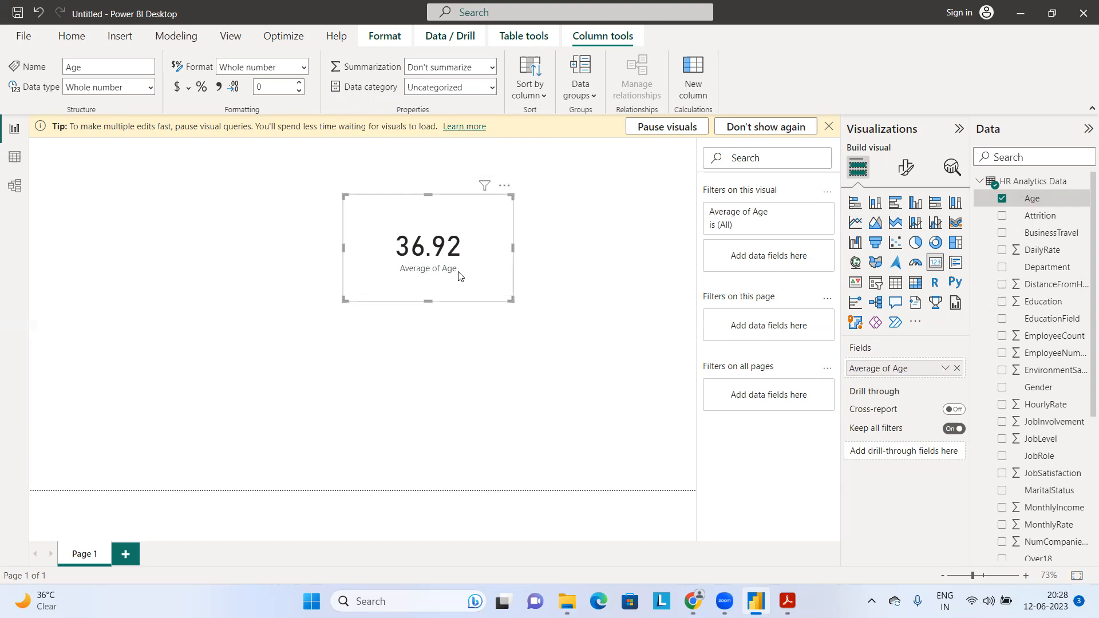
click(505, 185)
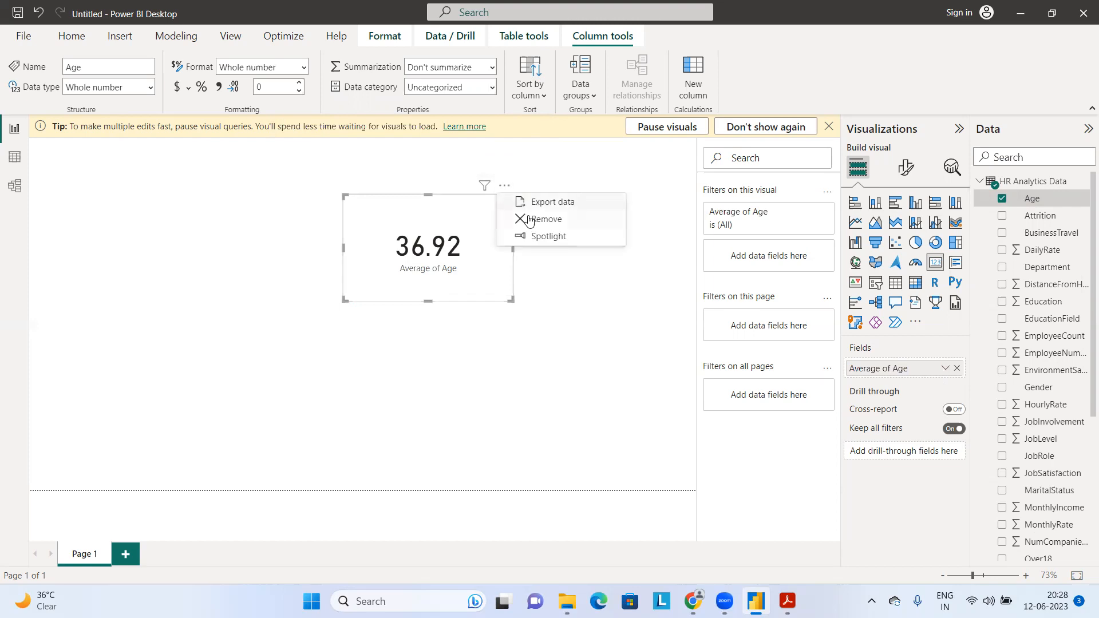
key(Return)
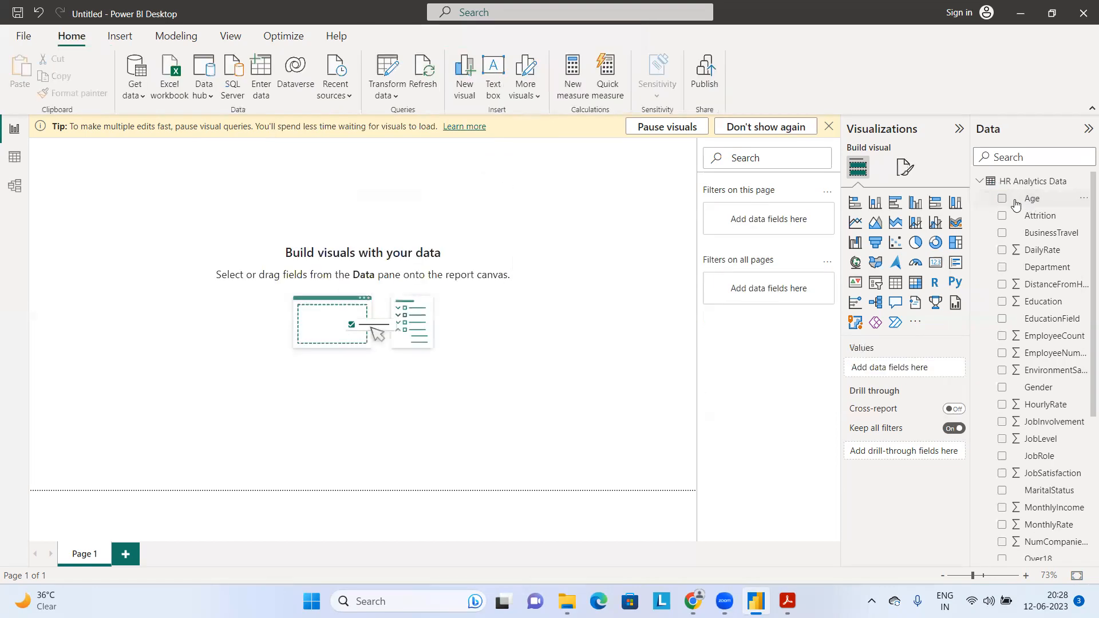
Set the DailyRate column's default summarization to Don't summarize, and deselect the column
click(1032, 252)
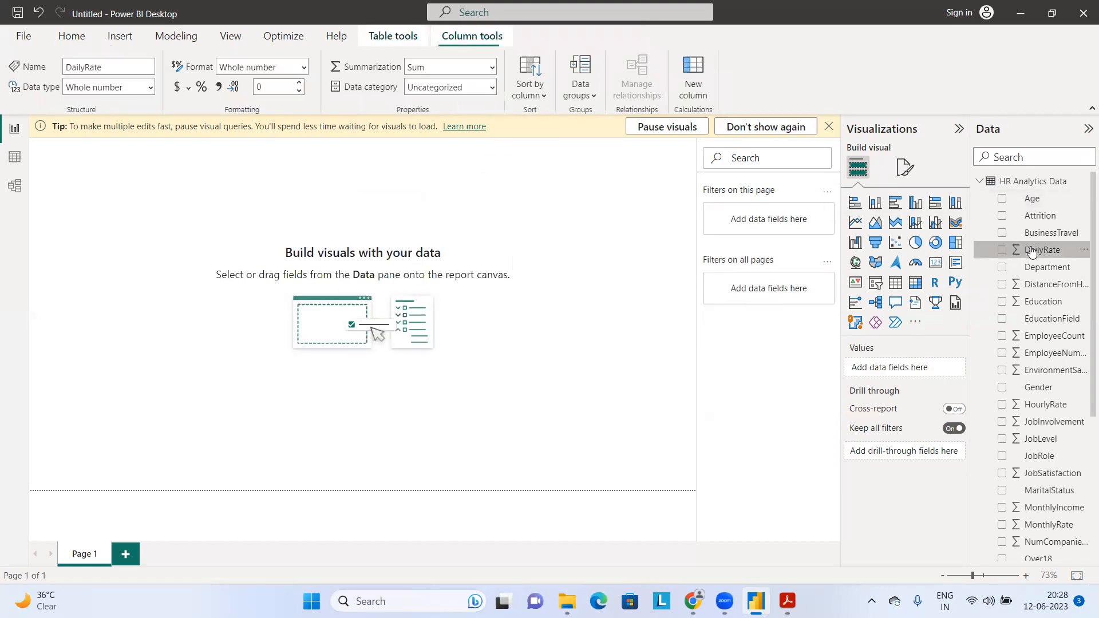
click(495, 68)
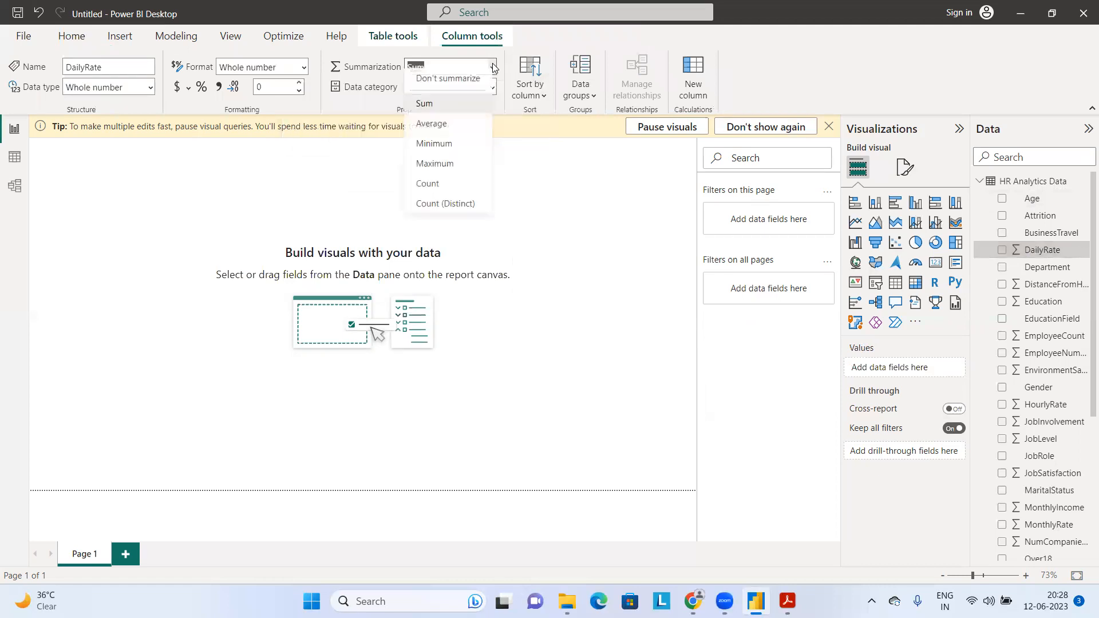
click(475, 85)
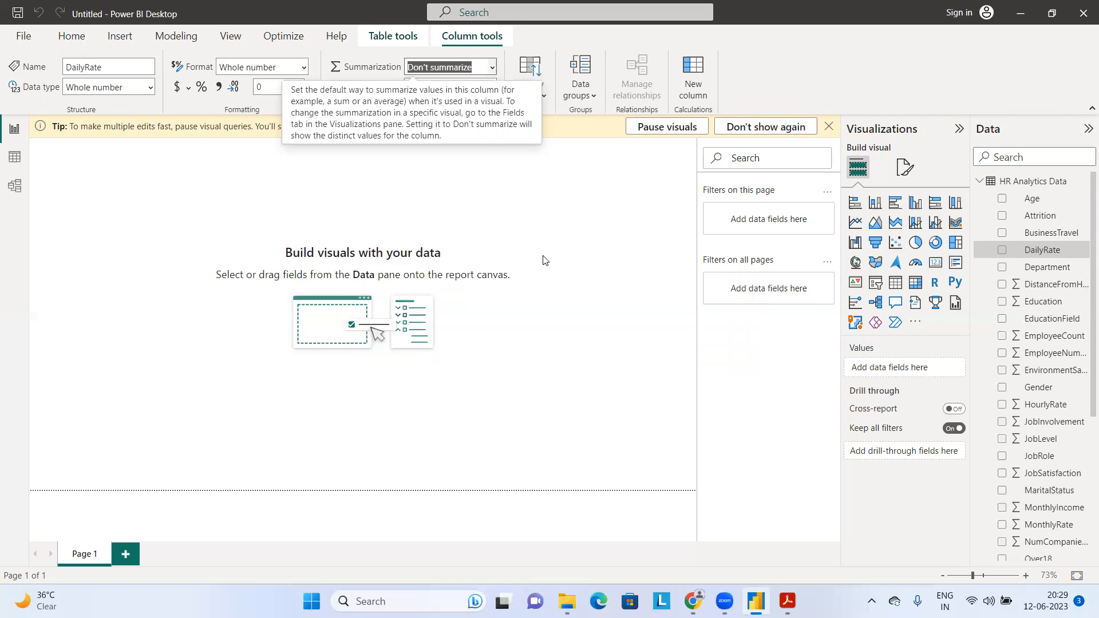
click(609, 277)
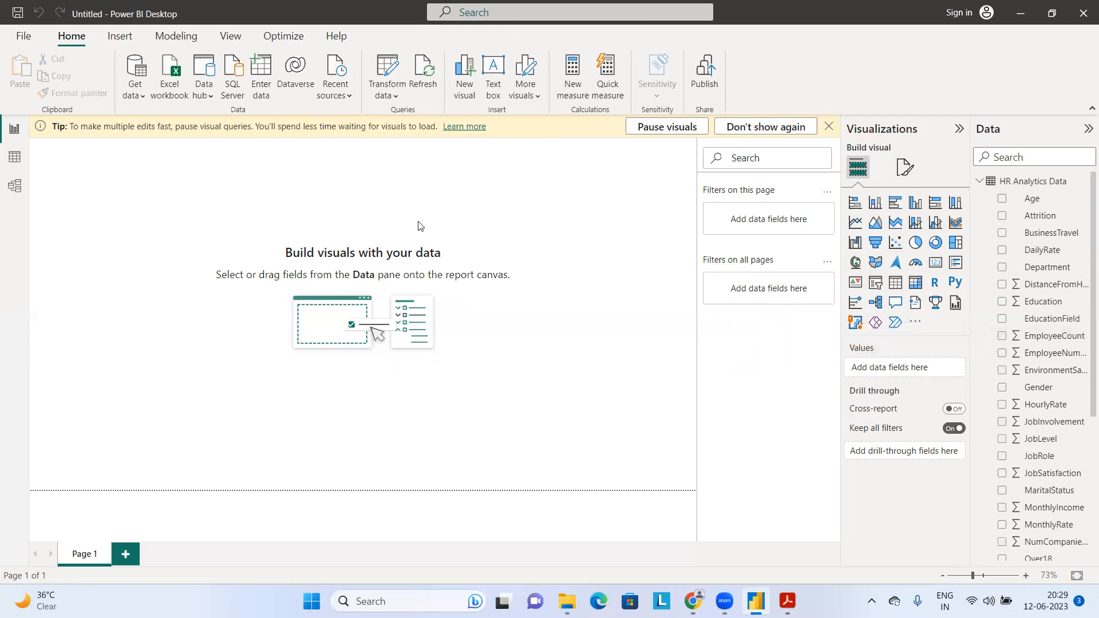
Examine the loaded HR Analytics Data rows and columns in the data view, and return to the report view
click(16, 161)
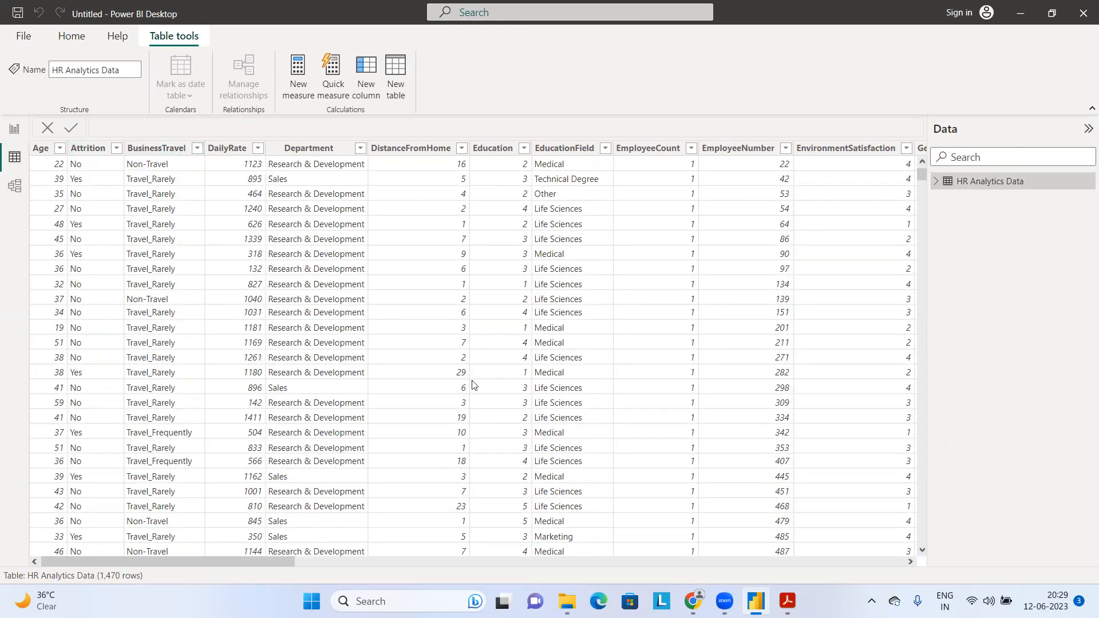
scroll(887, 563, right, 10)
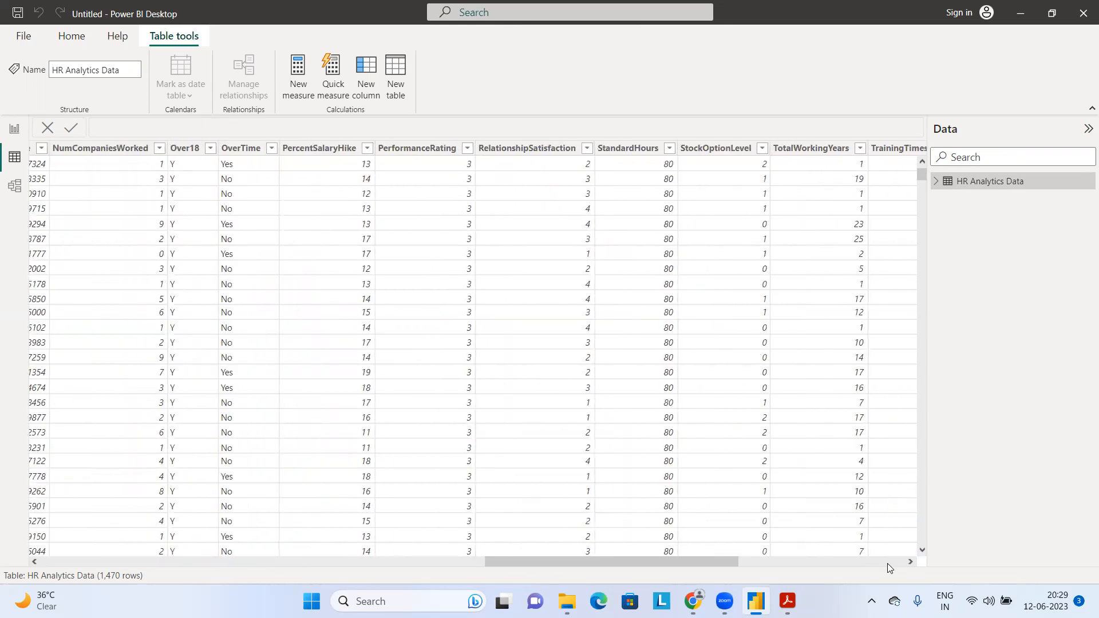
click(25, 139)
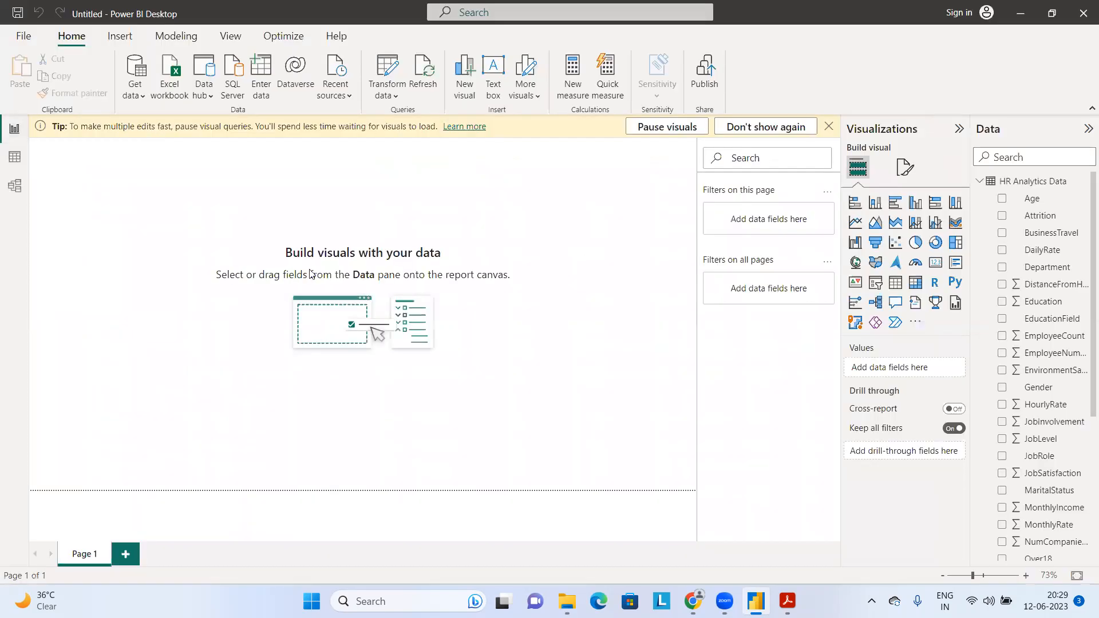
Dismiss the pause-visuals tip, and collapse the Filters and Visualizations panes to enlarge the canvas
click(831, 127)
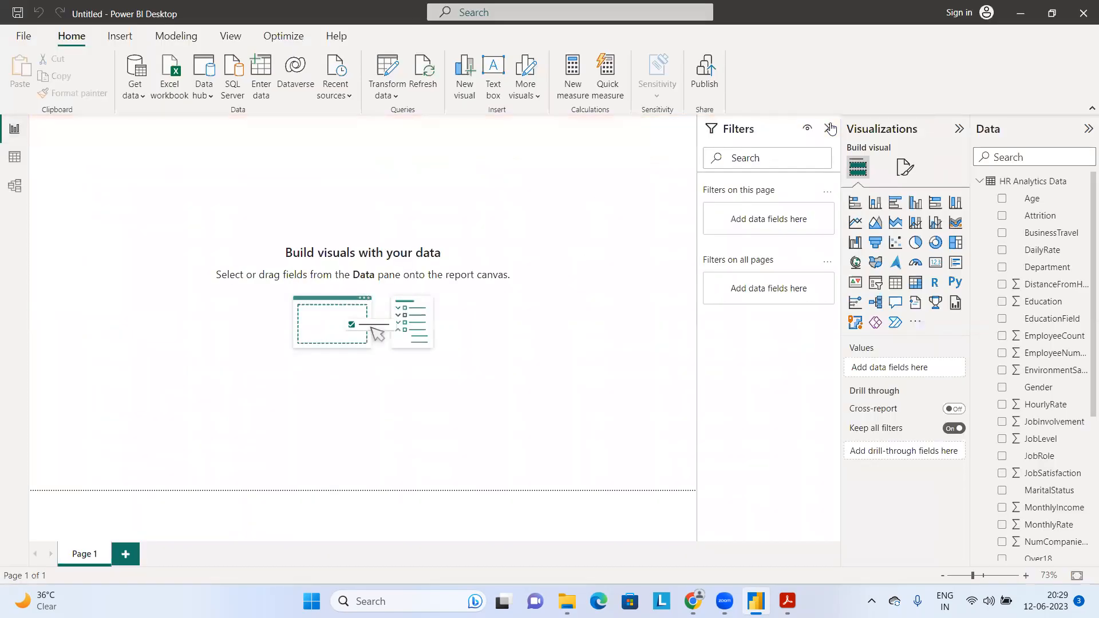
click(829, 130)
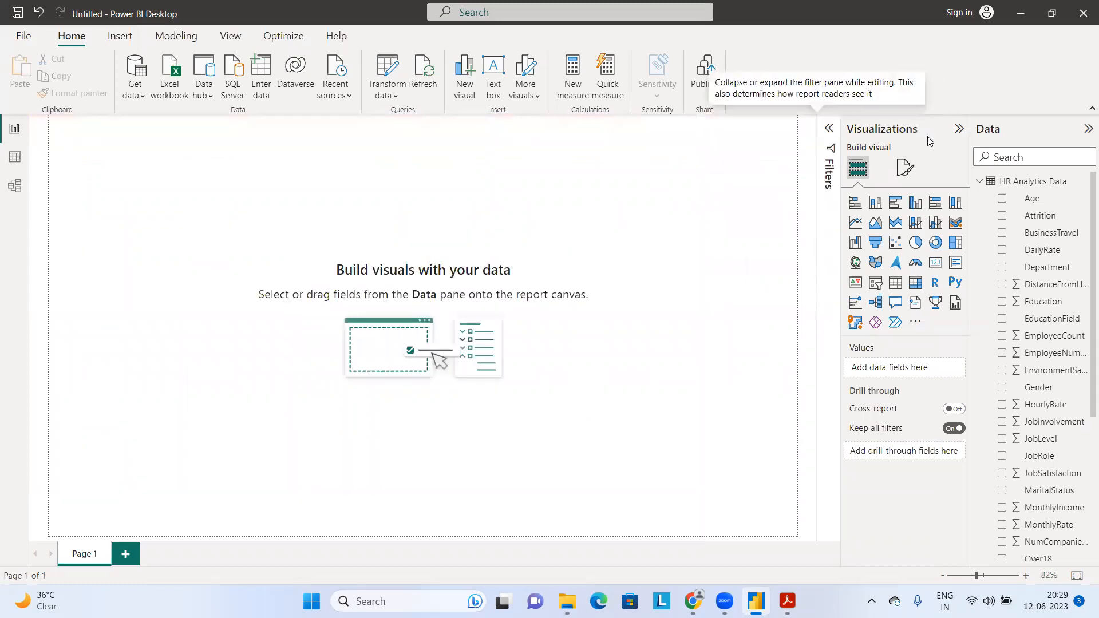
click(960, 131)
Switch to Acrobat Reader to examine the layout in Power BI HR Dashboard.pdf, and return to Power BI Desktop
click(787, 601)
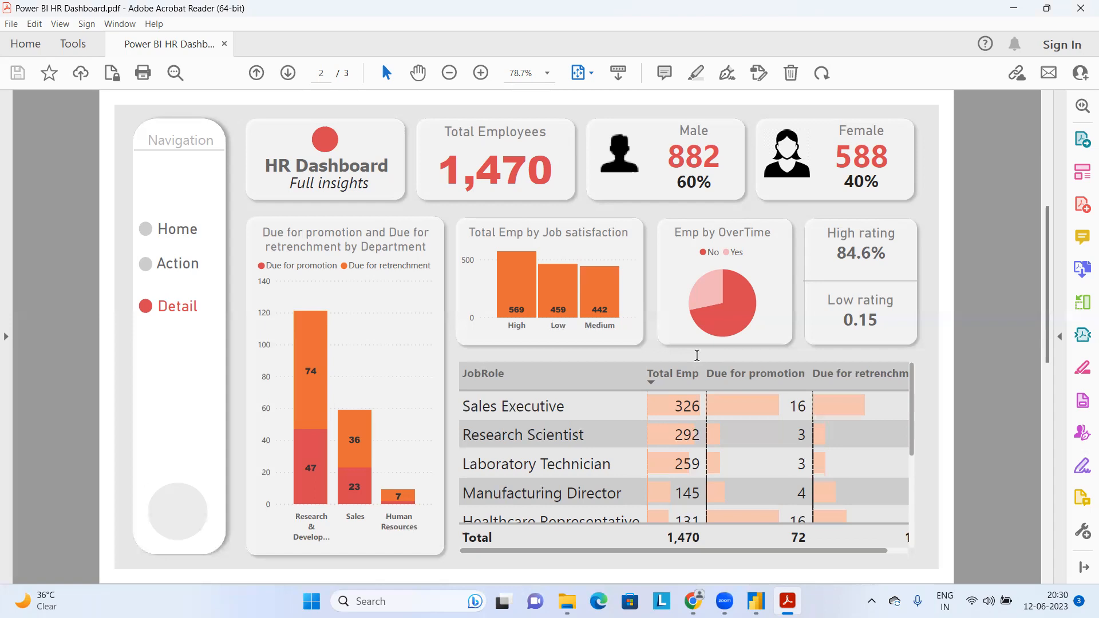
key(alt+Tab)
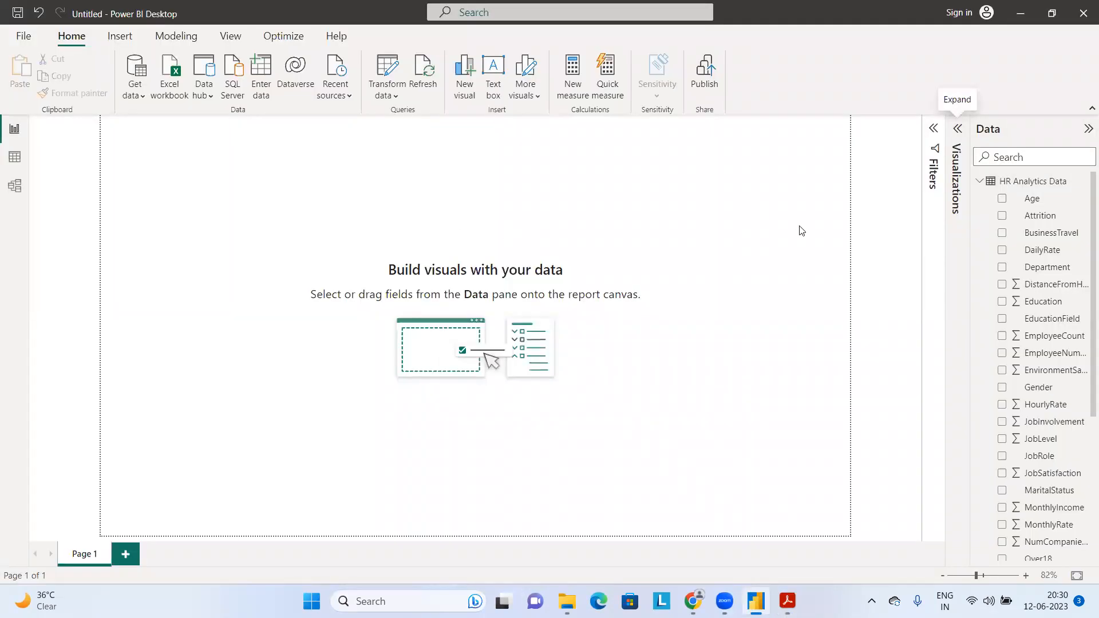
Collapse the HR Analytics Data field list, and lengthen the table's card in the model view to show more fields
click(979, 182)
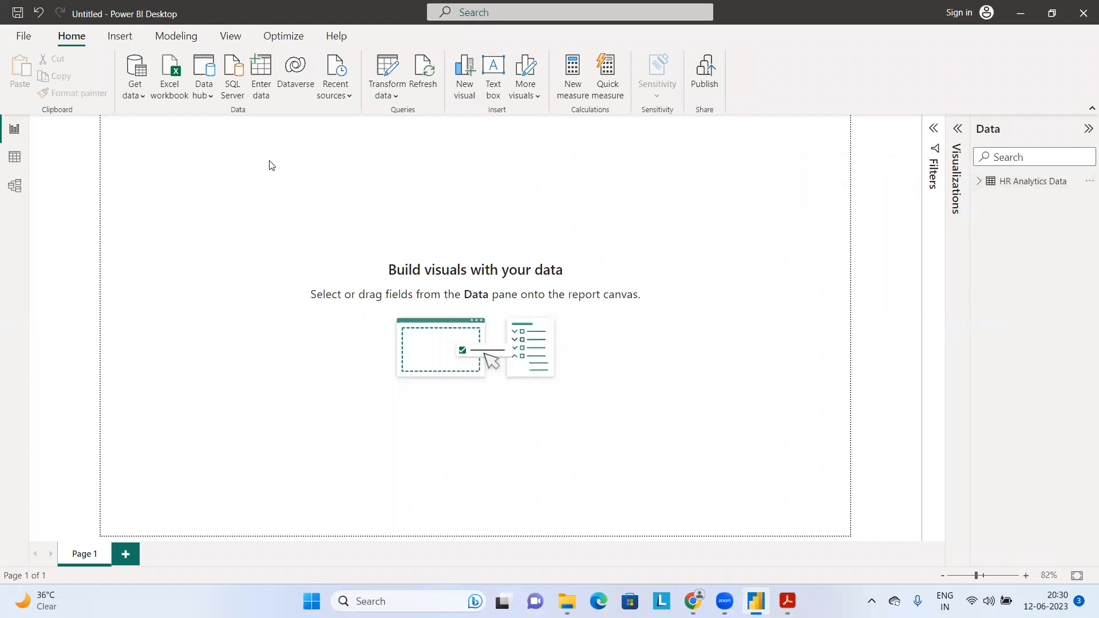
click(15, 186)
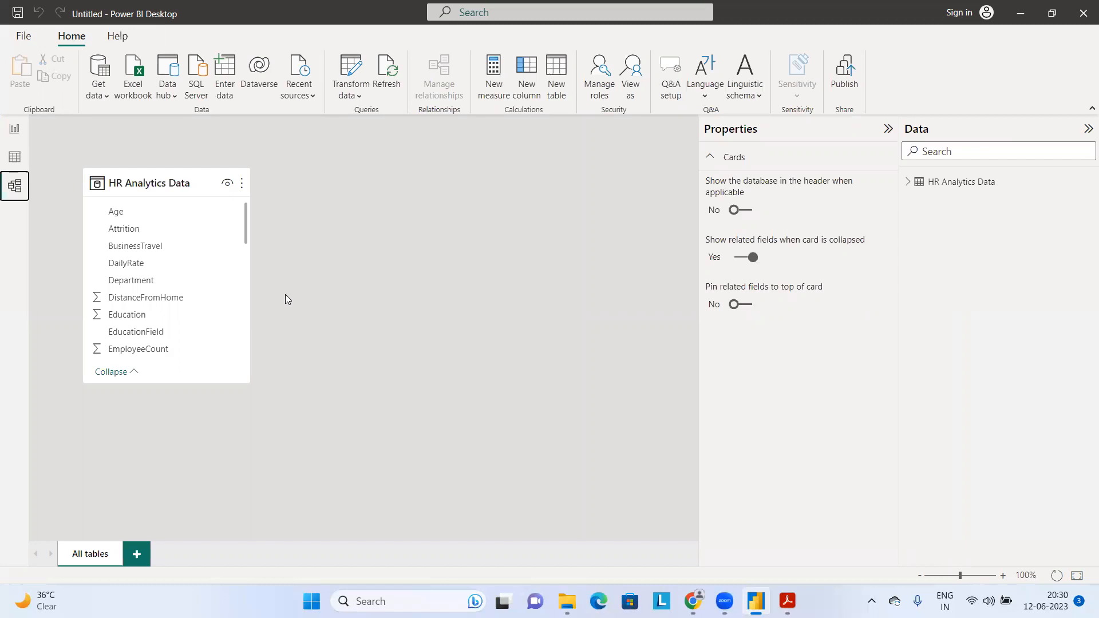
drag(245, 381, 237, 512)
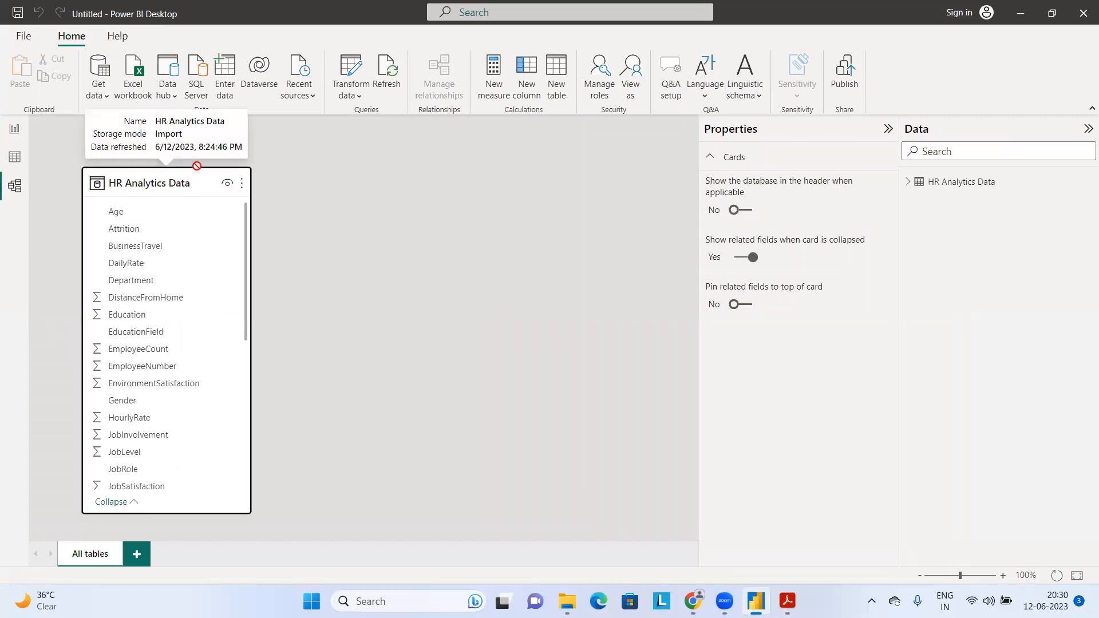
drag(233, 513, 231, 519)
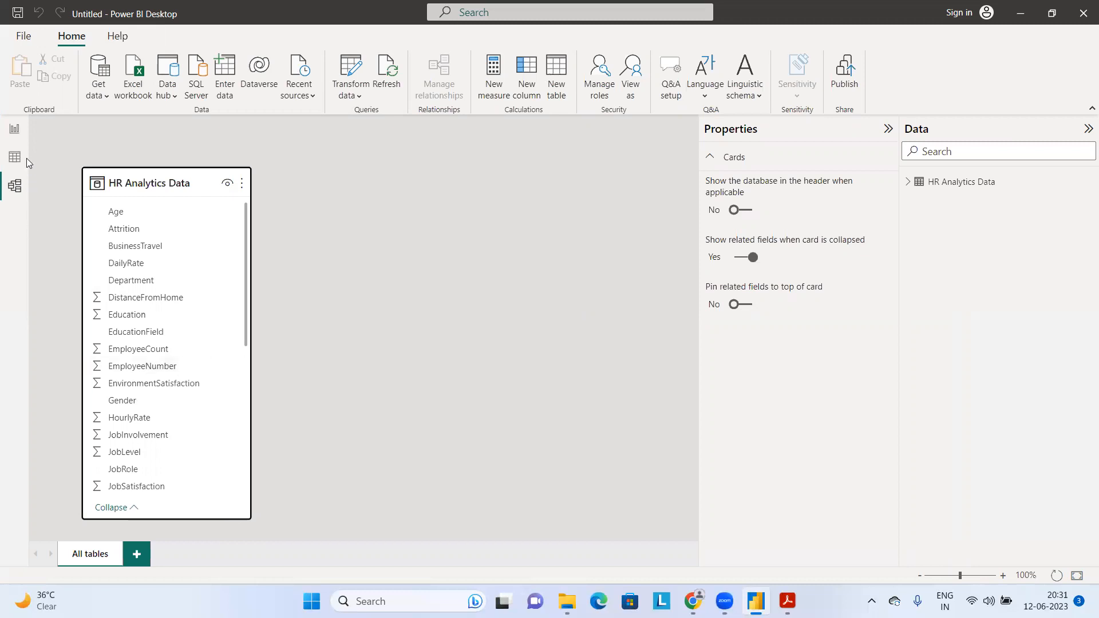
click(15, 137)
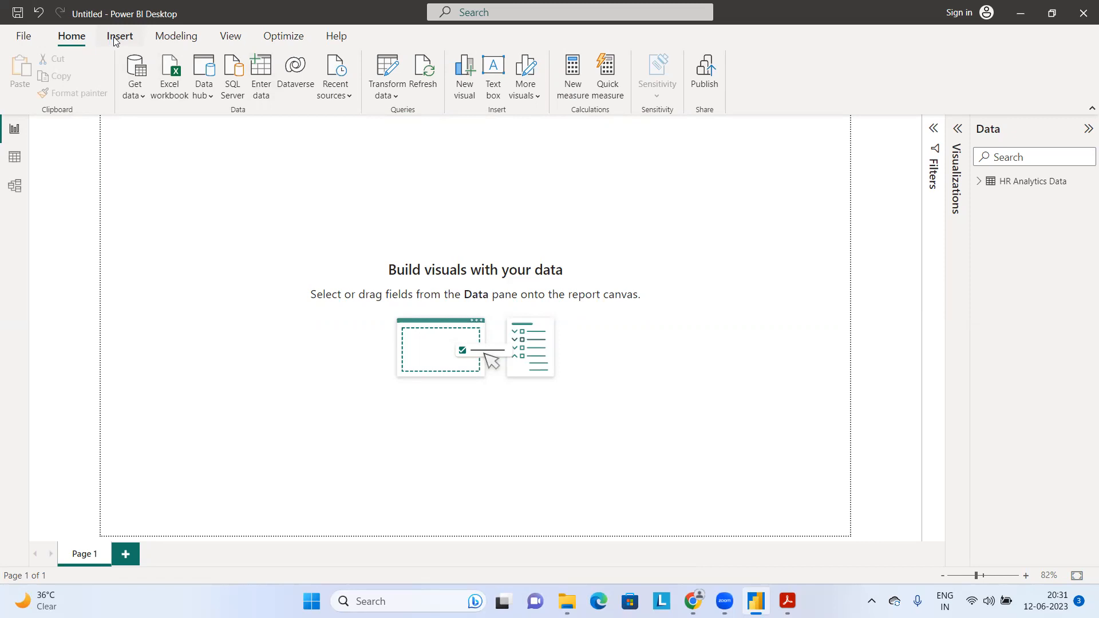
Save the report as HR Project Working in the HR Project Data Set folder under Downloads
click(26, 37)
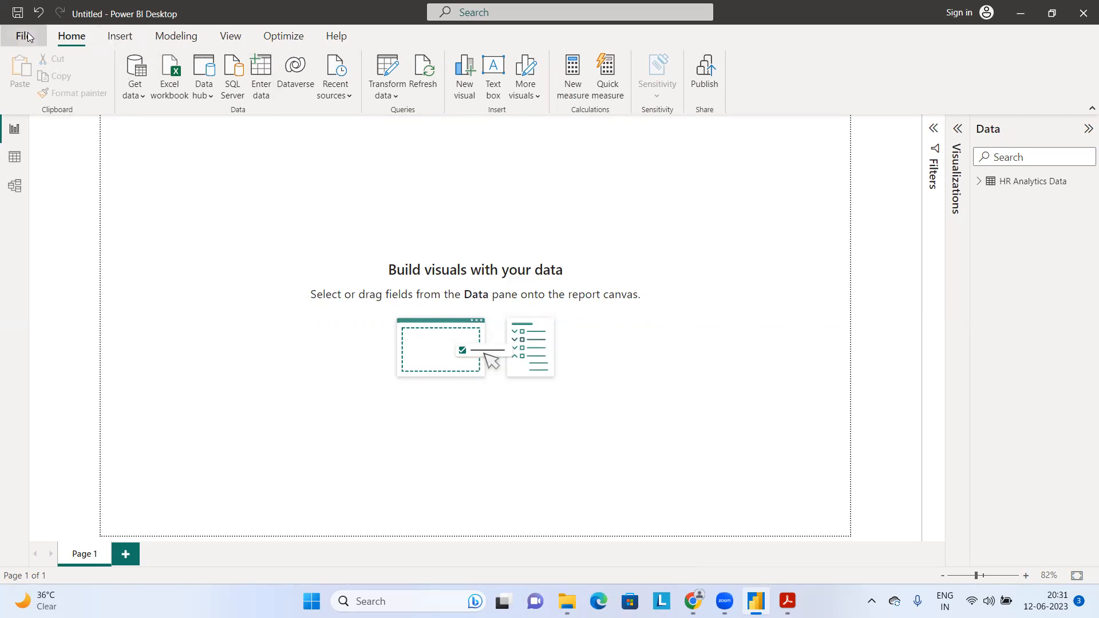
click(56, 137)
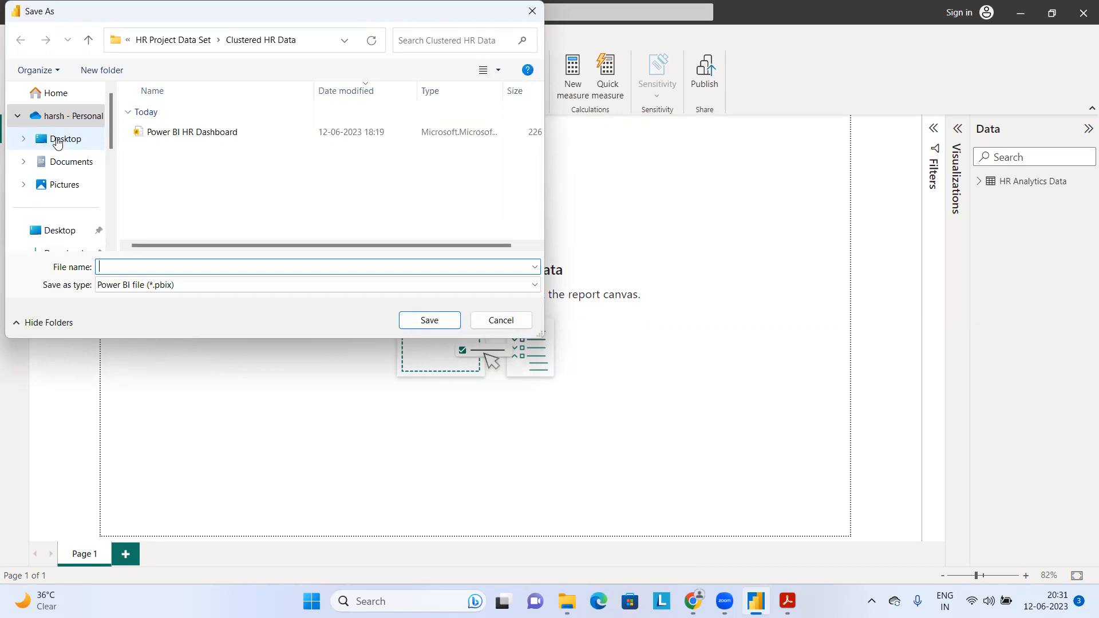
click(58, 140)
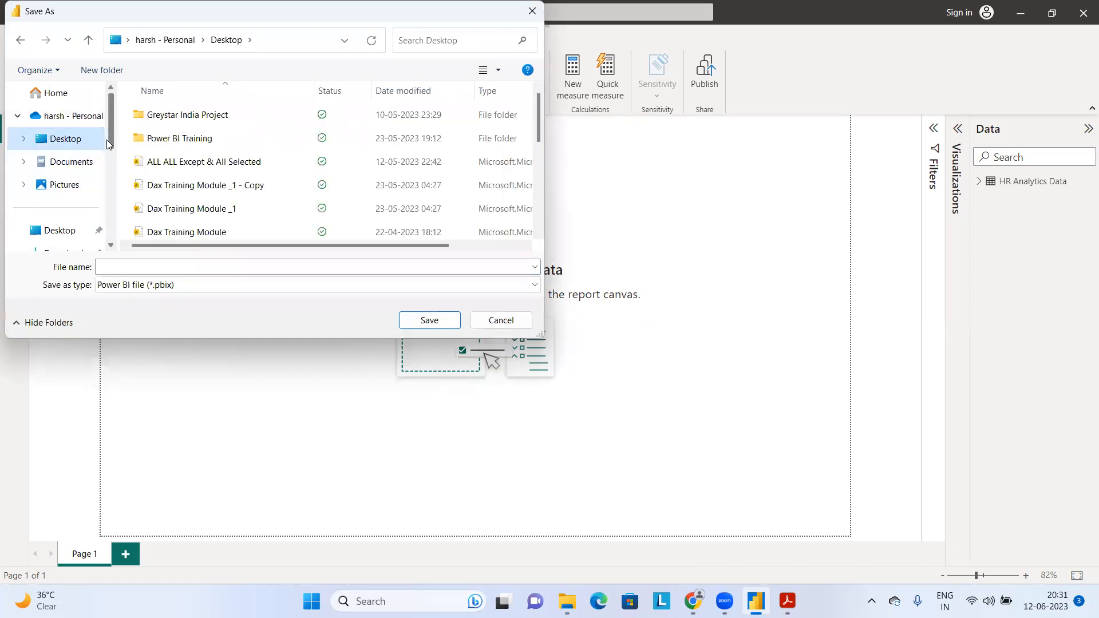
scroll(71, 158, down, 1)
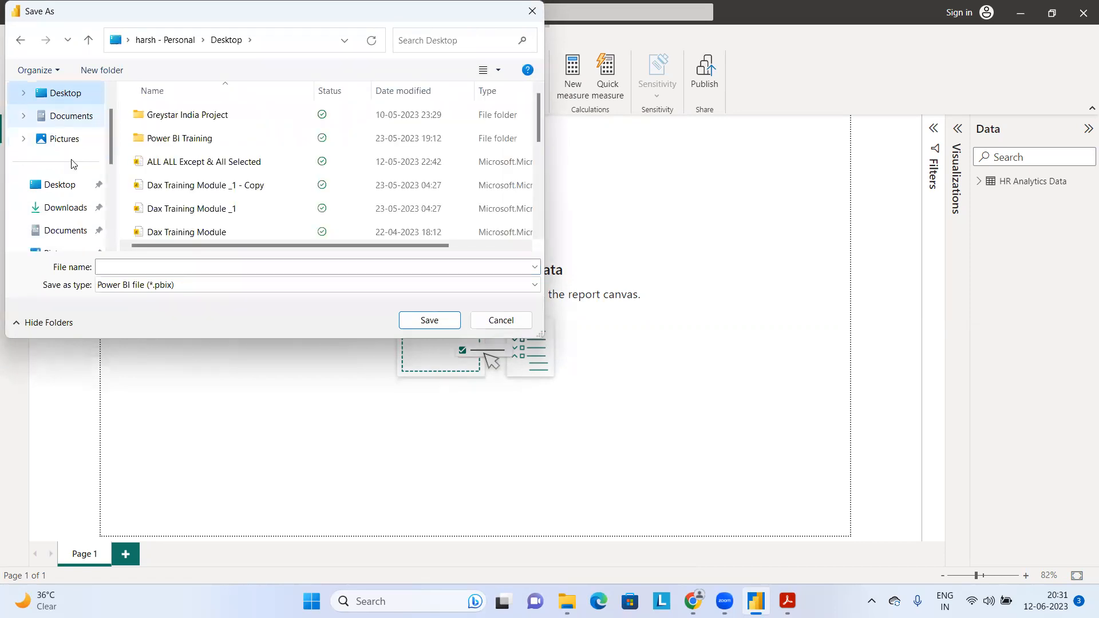
click(66, 208)
double_click(213, 133)
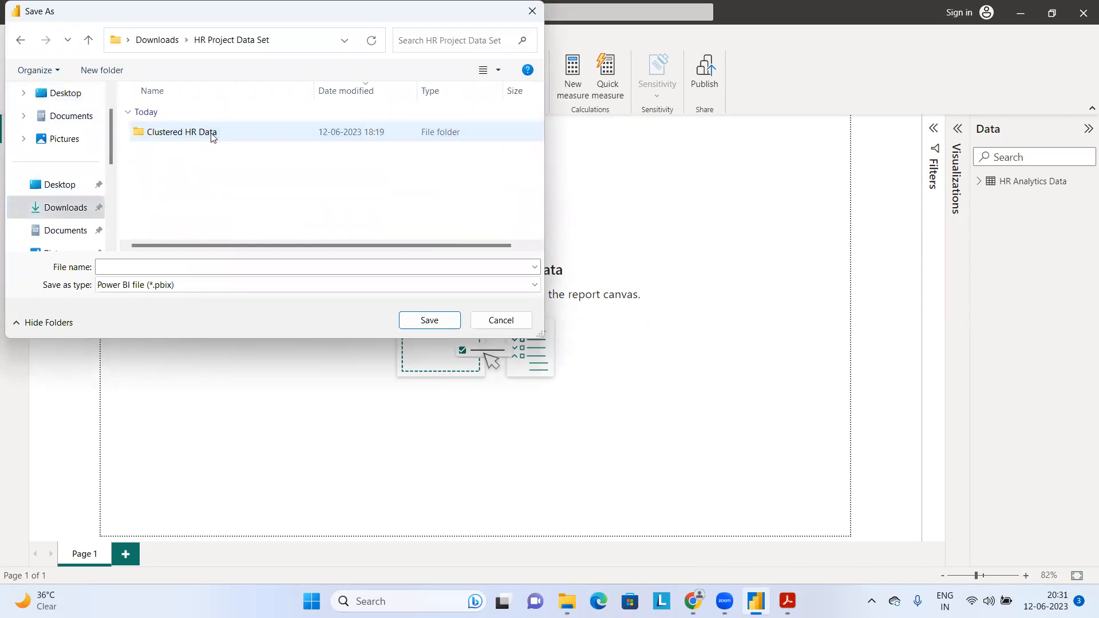
click(217, 266)
text(HR Pro)
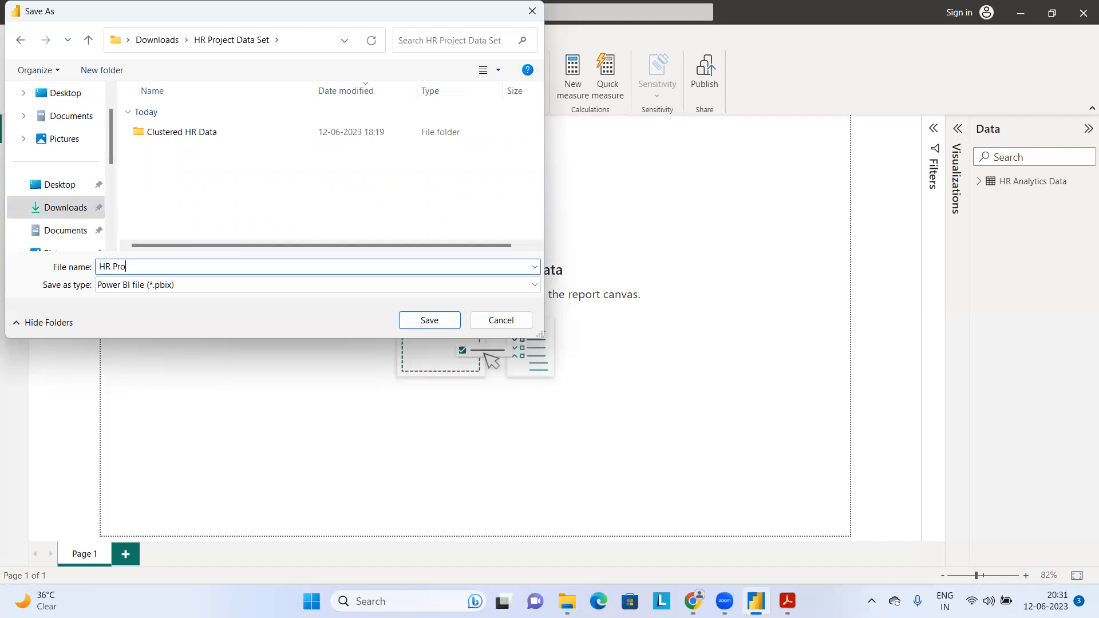
text(ject Working)
click(416, 324)
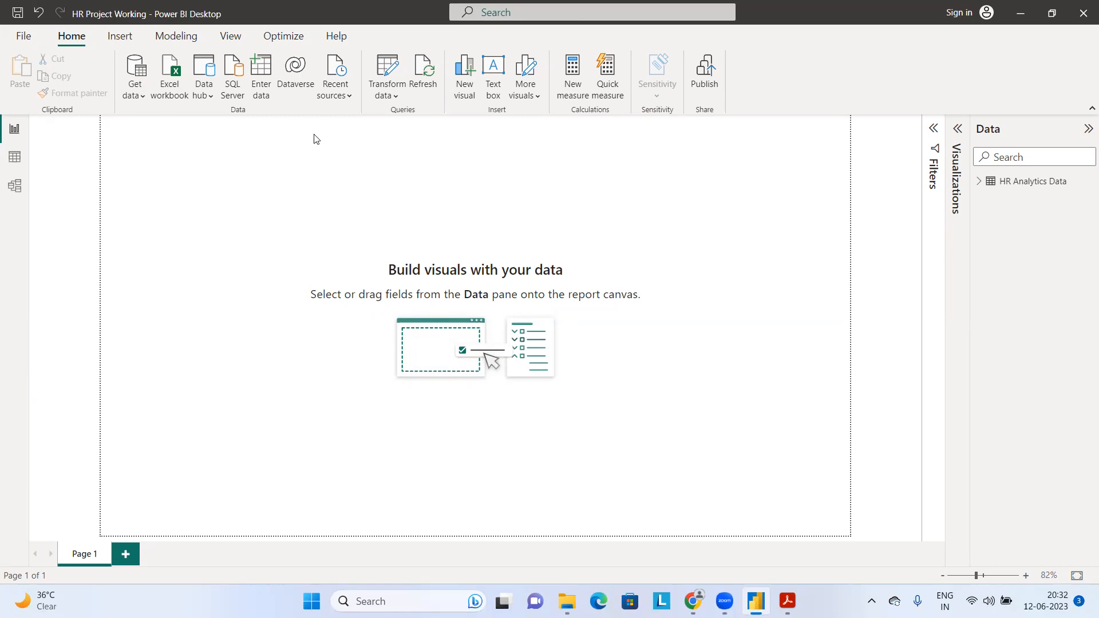
Insert a rounded rectangle and reshape it into a tall, narrow bar along the report page's left edge, spanning nearly the full page height
click(121, 38)
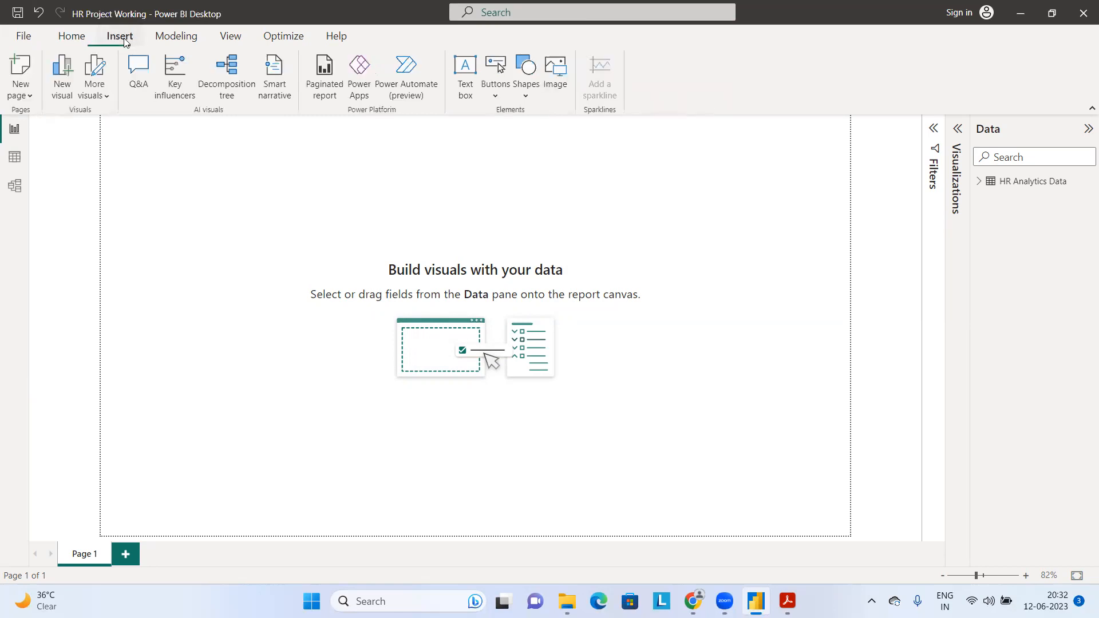
click(526, 80)
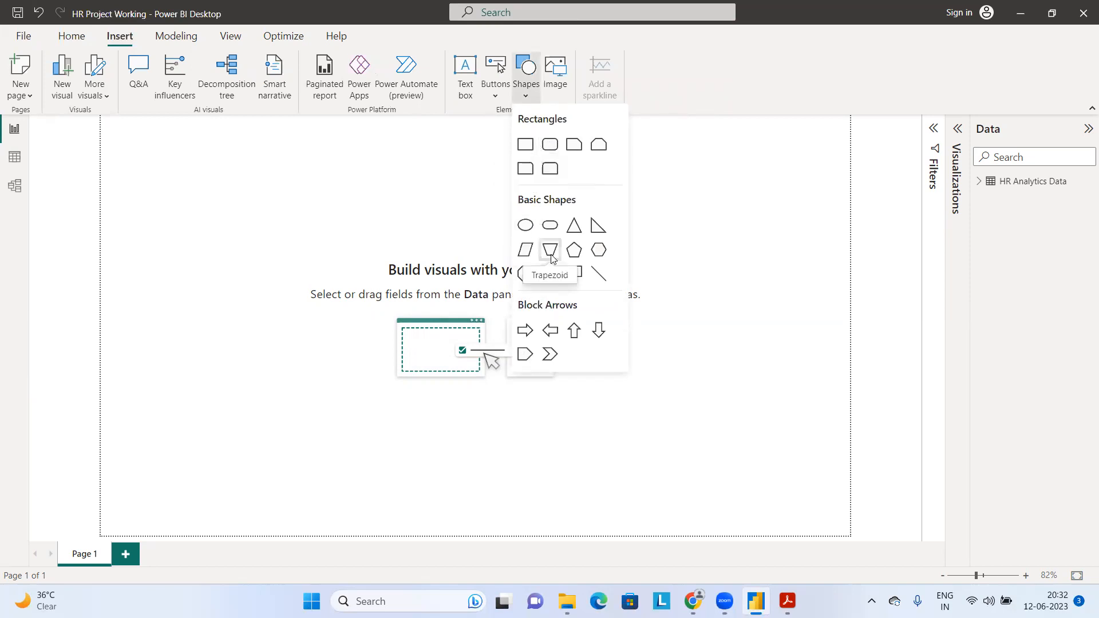
click(551, 148)
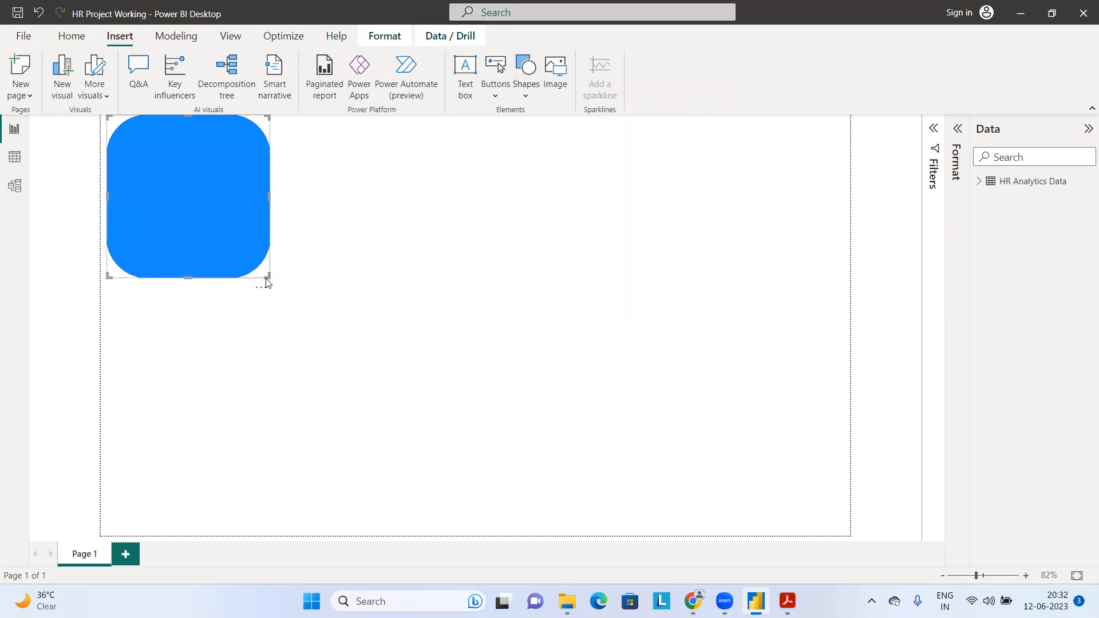
drag(267, 281, 239, 435)
drag(258, 269, 248, 122)
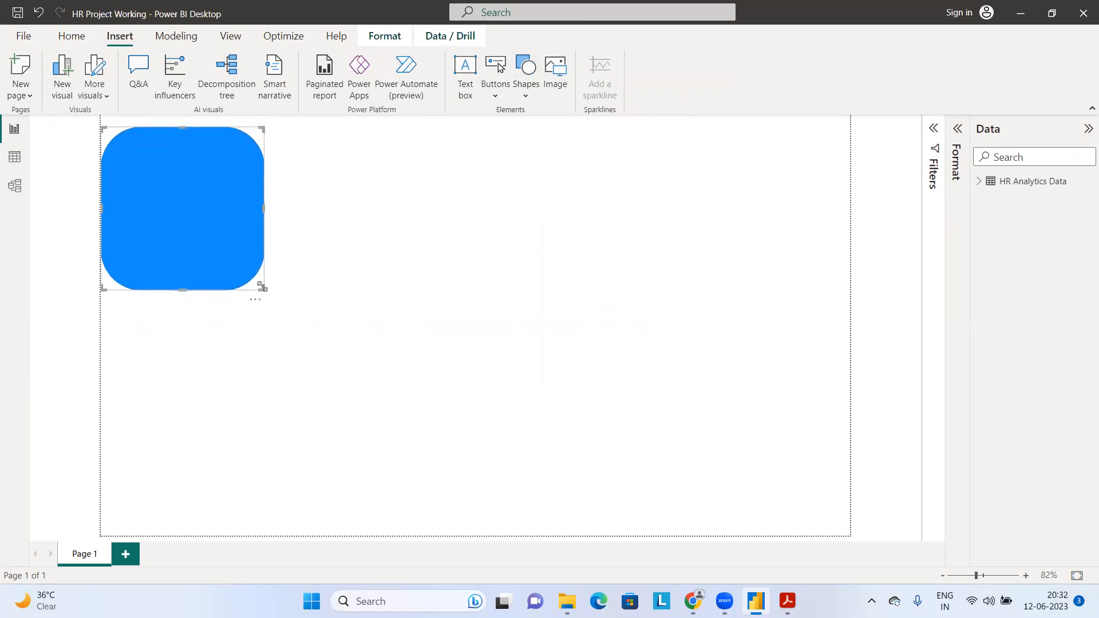
drag(261, 288, 174, 525)
mouse_move(161, 135)
mouse_down()
mouse_move(179, 132)
mouse_move(170, 128)
mouse_up()
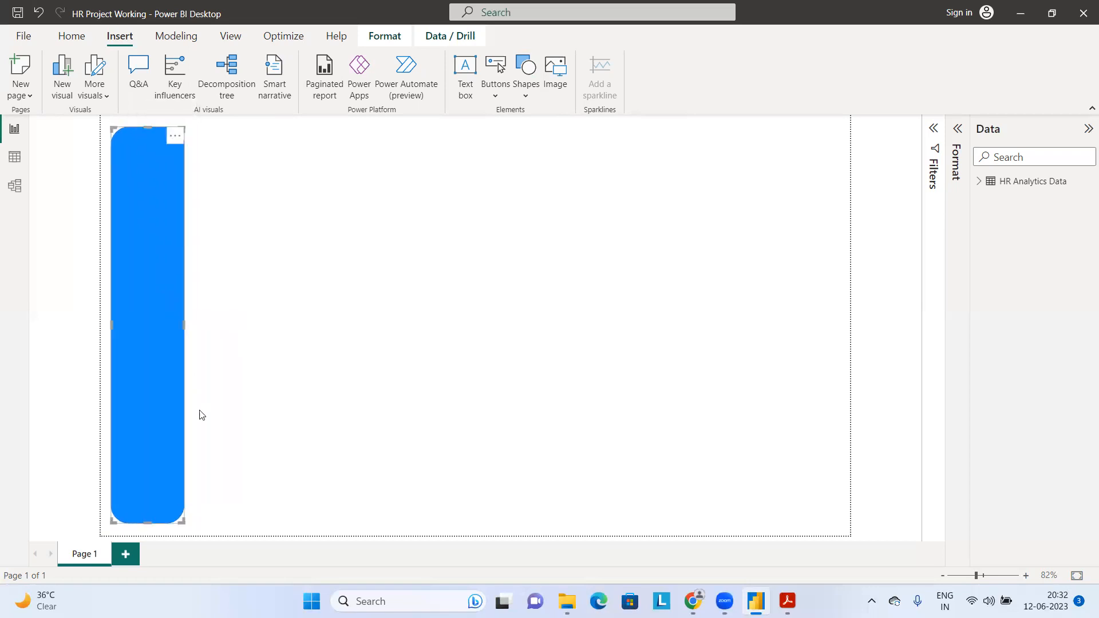
drag(184, 522, 191, 523)
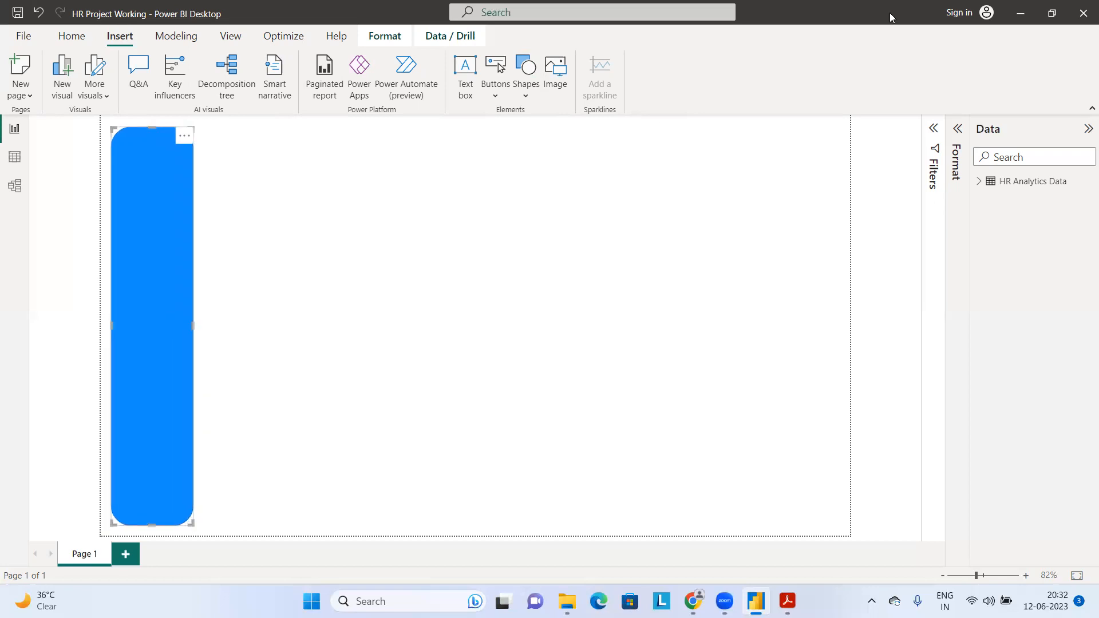
Set the fill colour of the tall rounded rectangle to White
click(957, 137)
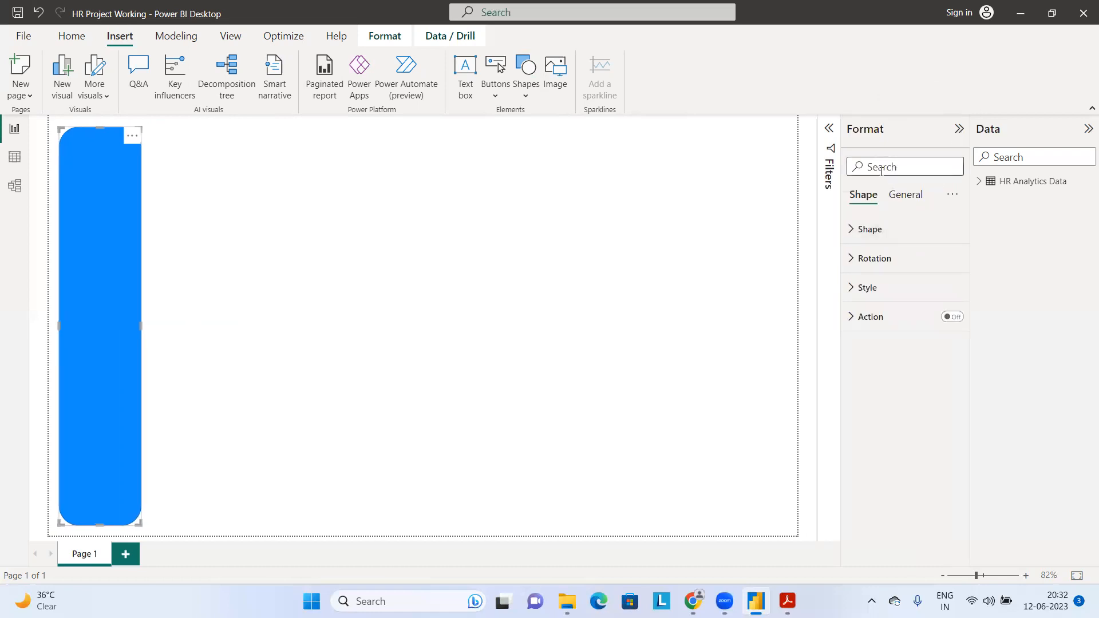
text(color)
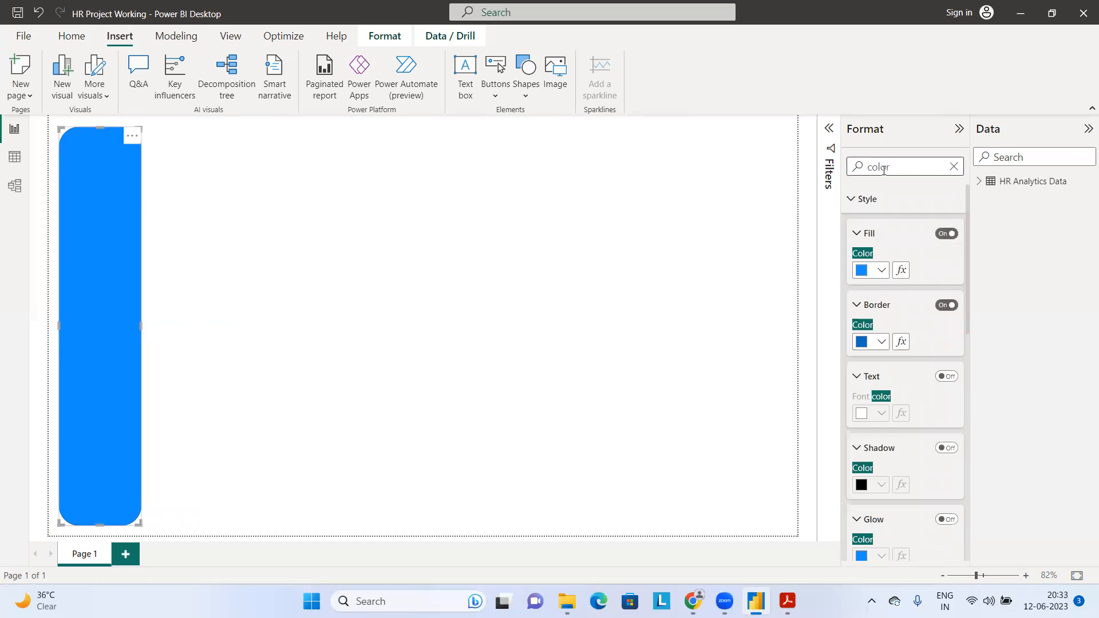
click(873, 275)
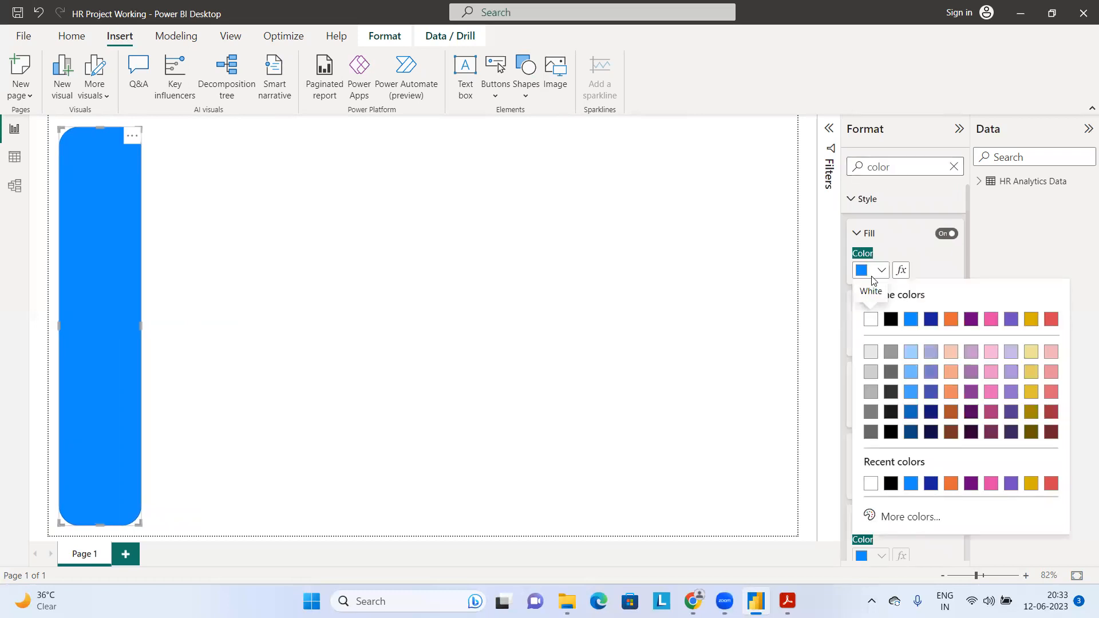
click(871, 320)
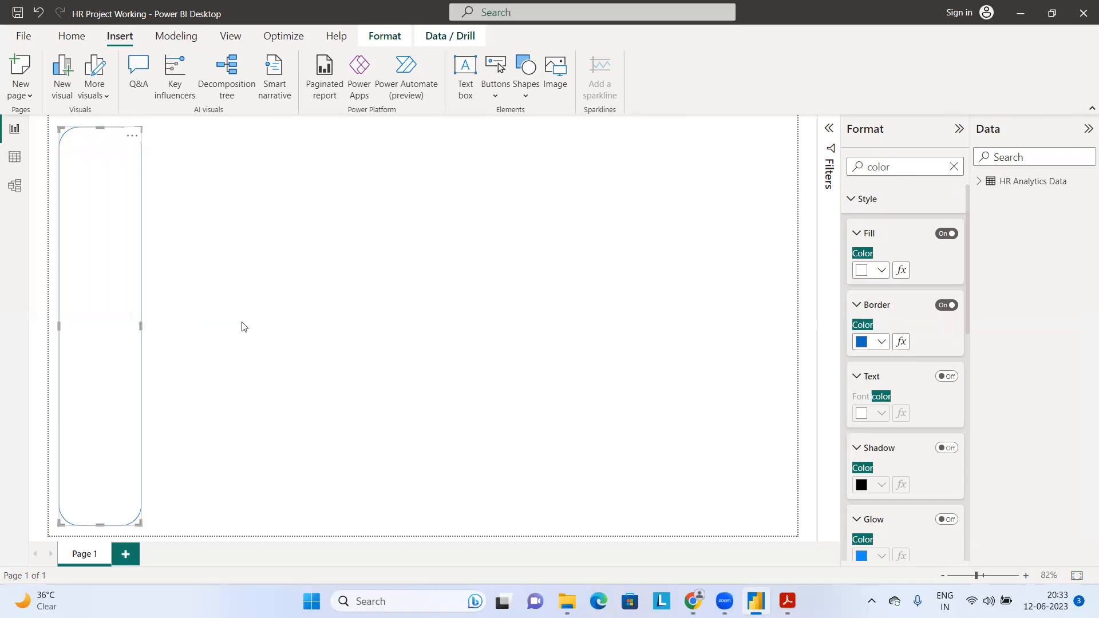
Reselect the rounded rectangle and set its border colour to White
click(372, 268)
key(Tab)
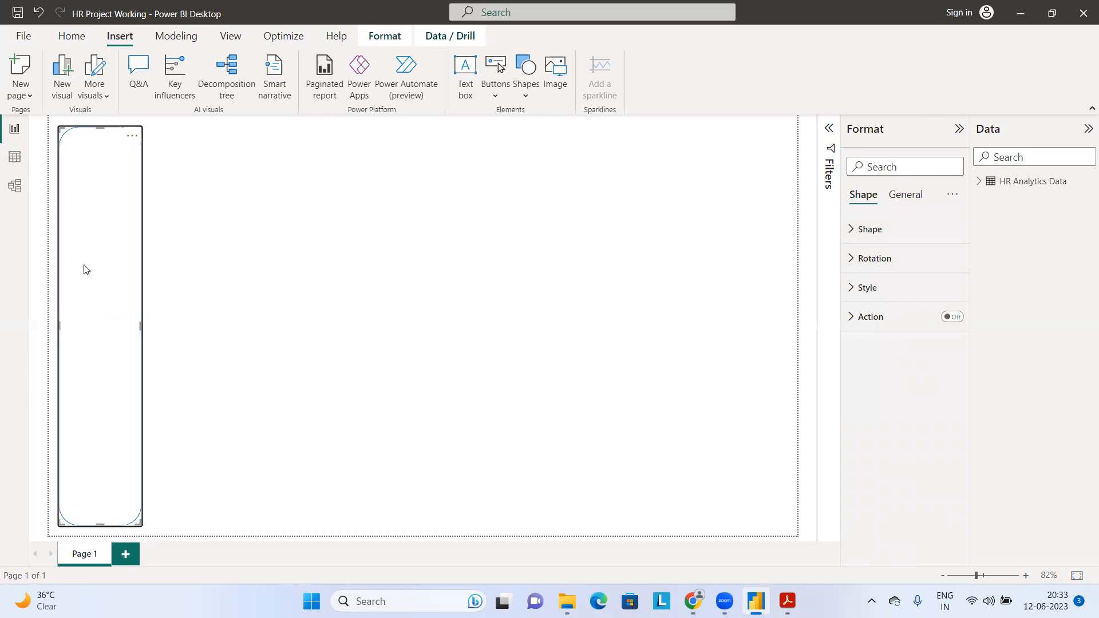
click(896, 166)
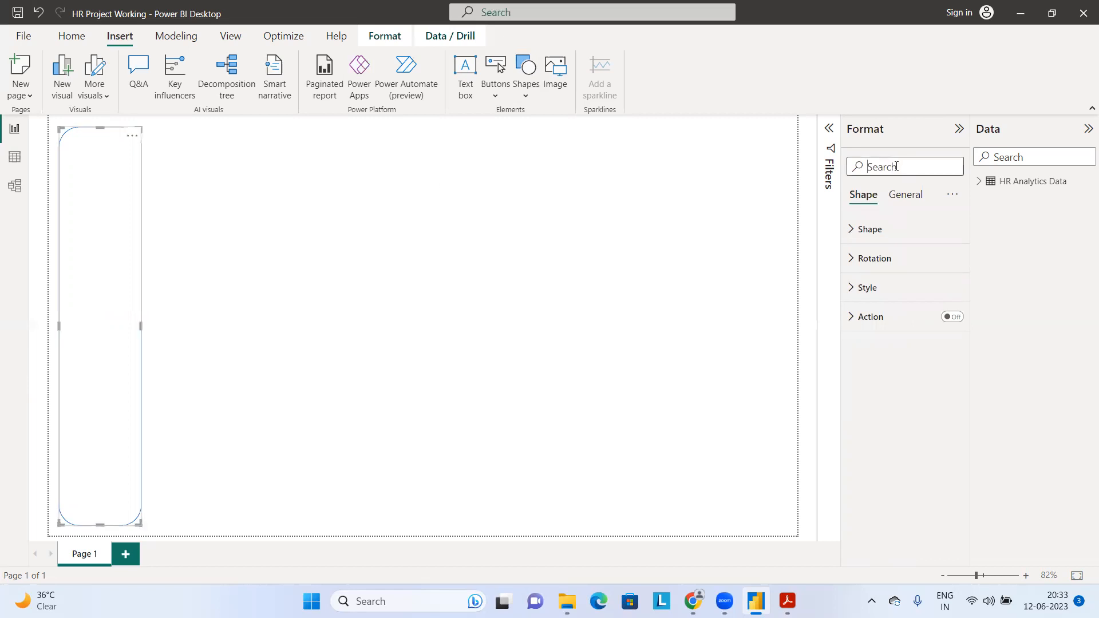
text(color)
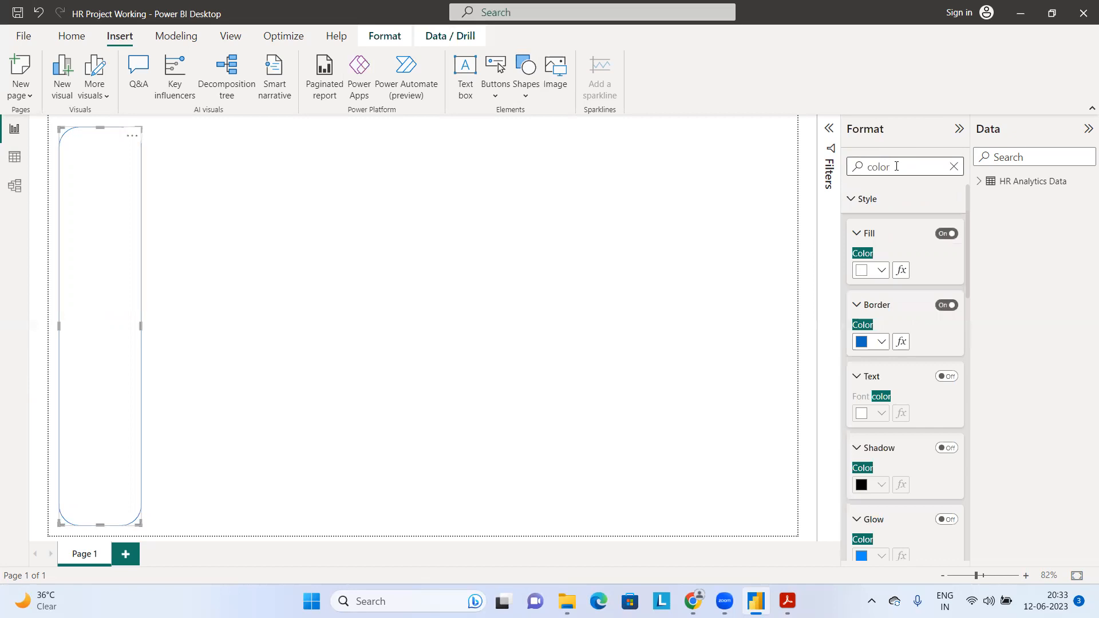
click(866, 342)
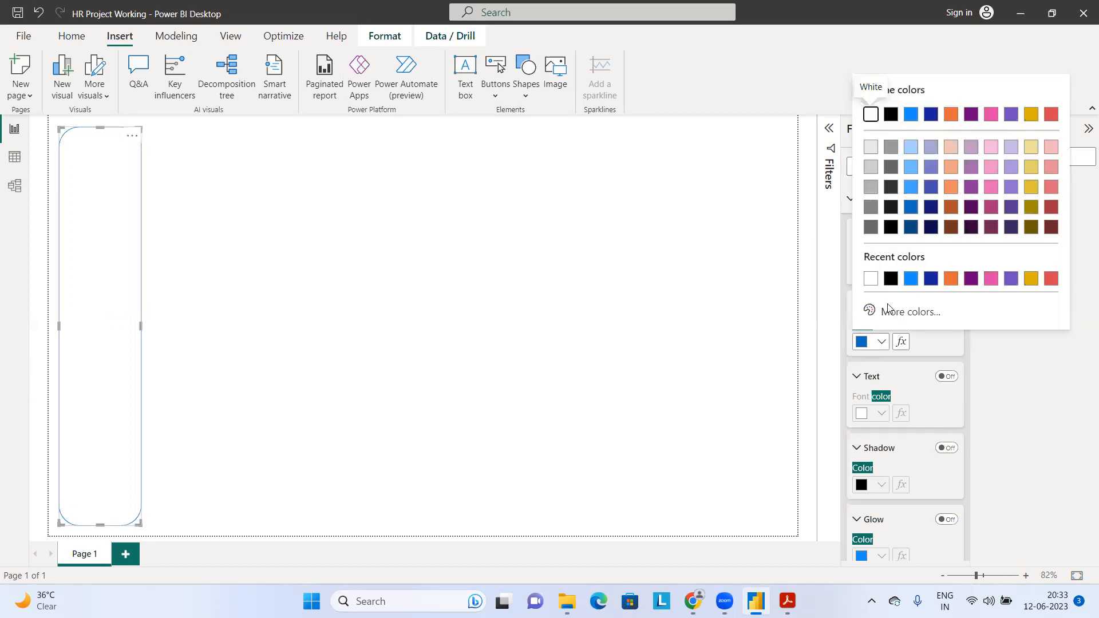
click(872, 115)
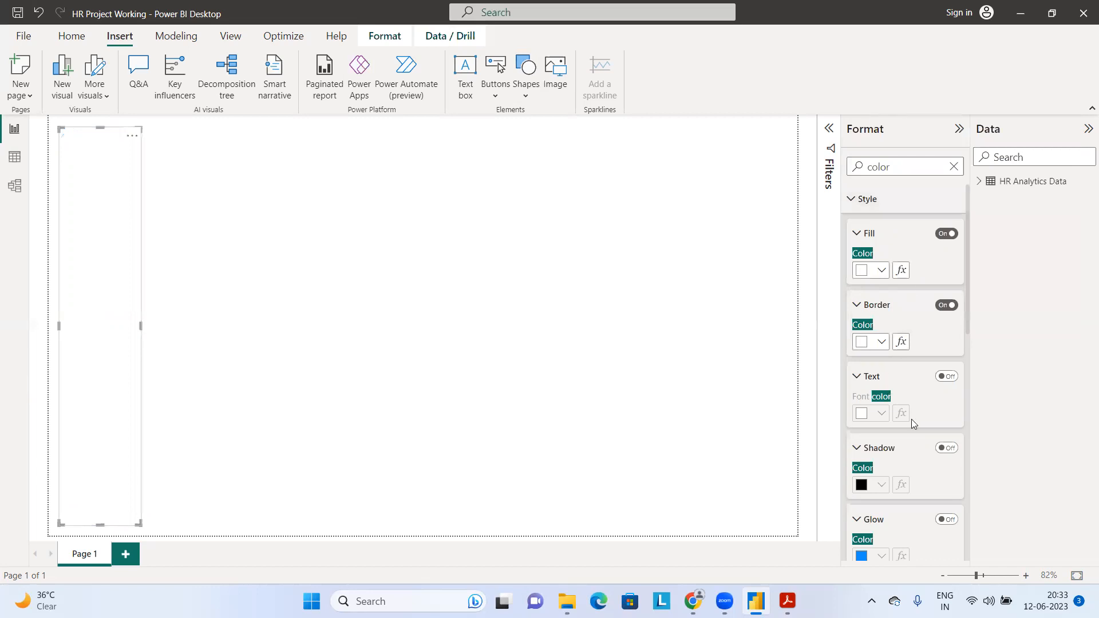
Turn on the rounded rectangle's shadow and deselect the shape
scroll(913, 422, down, 2)
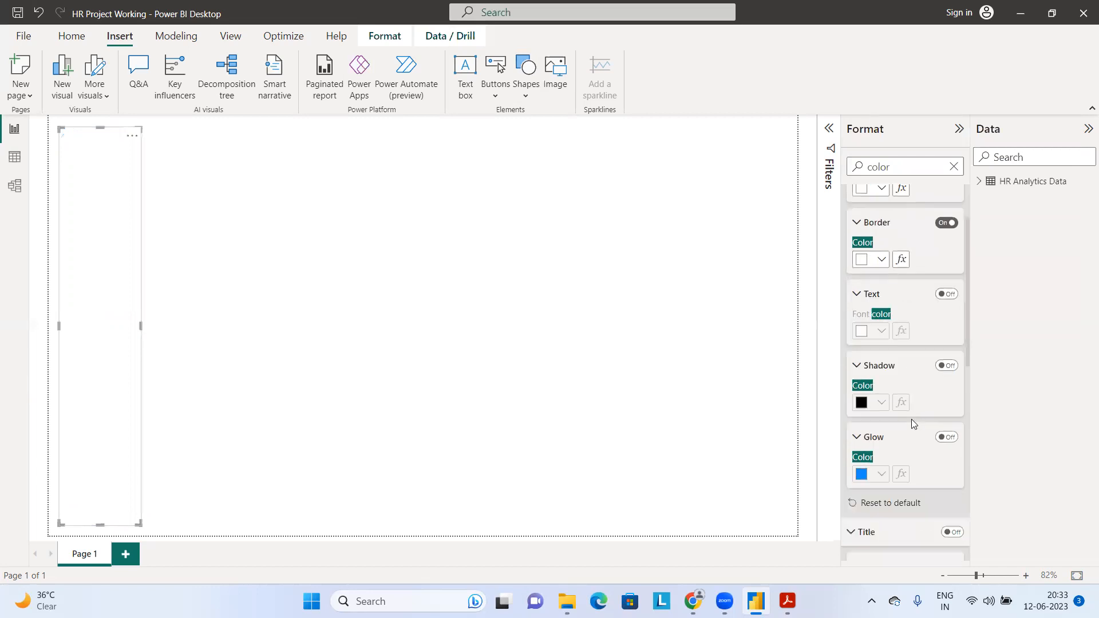
click(943, 369)
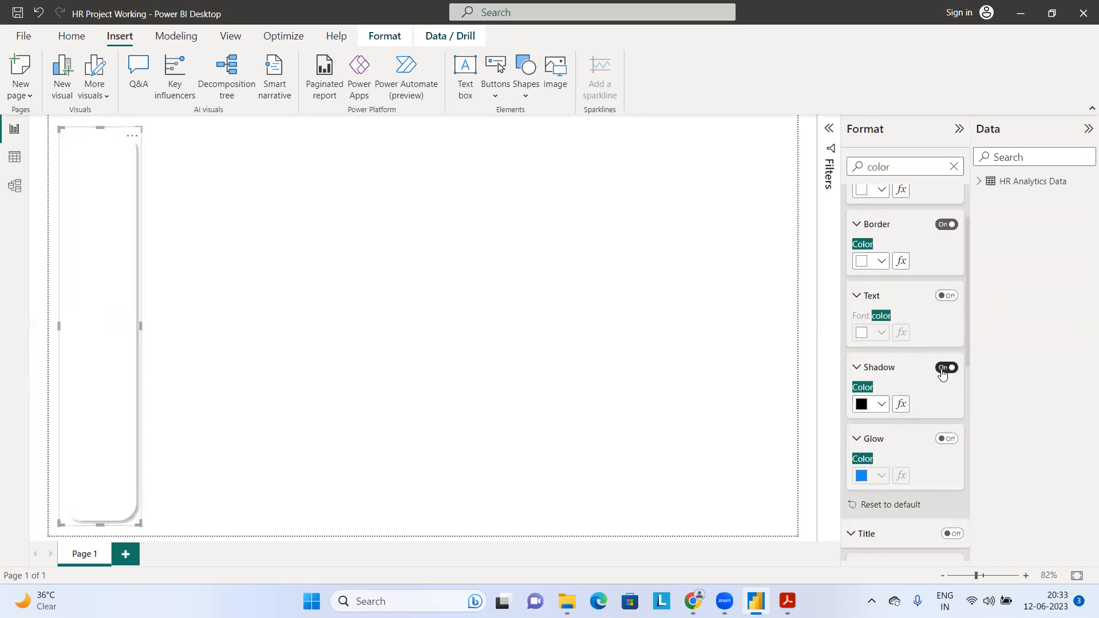
click(308, 303)
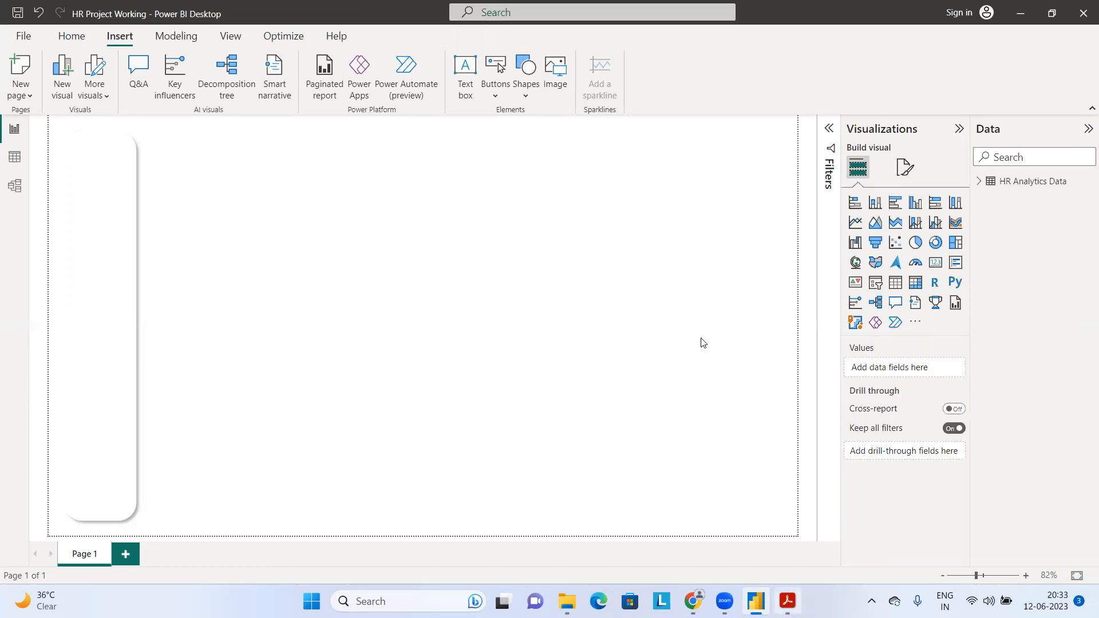
Switch to Acrobat Reader to examine the navigation bar and card layout on page 2 of Power BI HR Dashboard.pdf
key(alt+Tab)
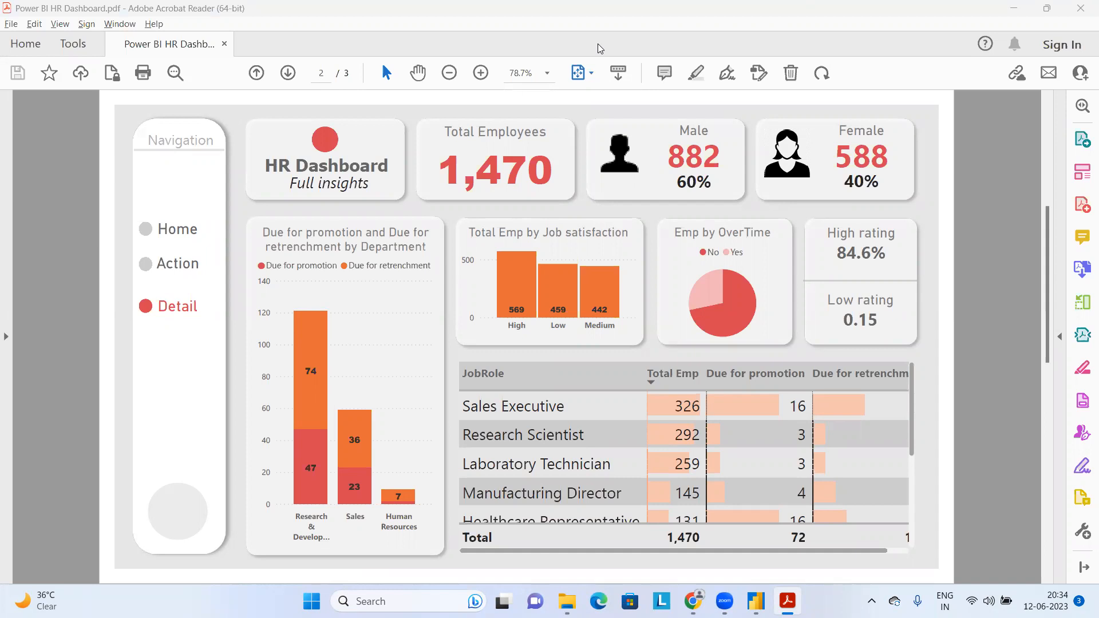
click(598, 44)
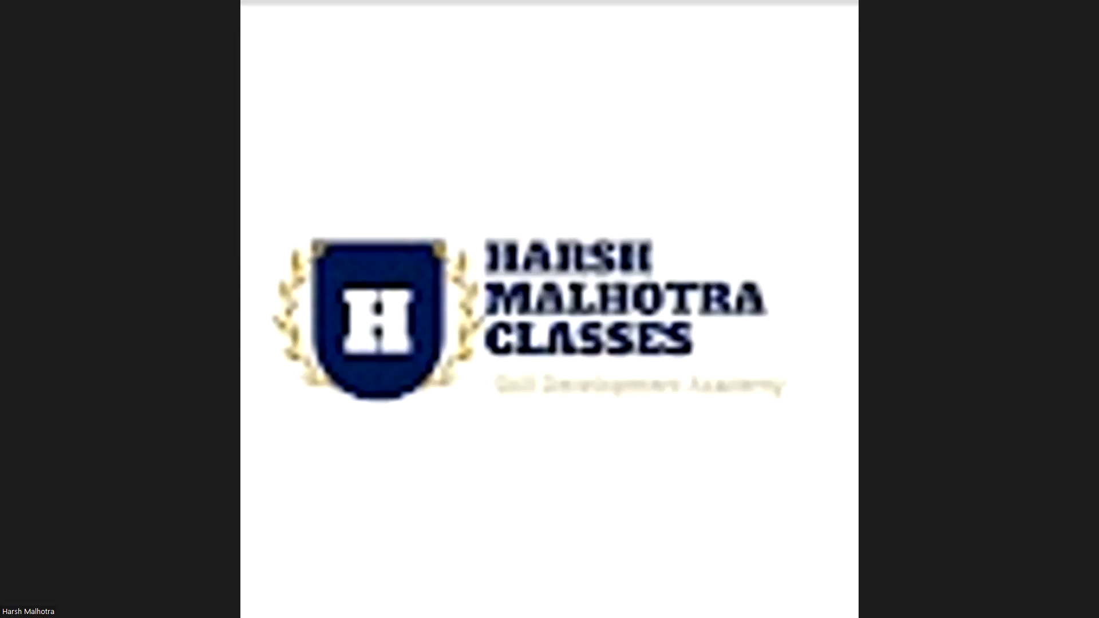